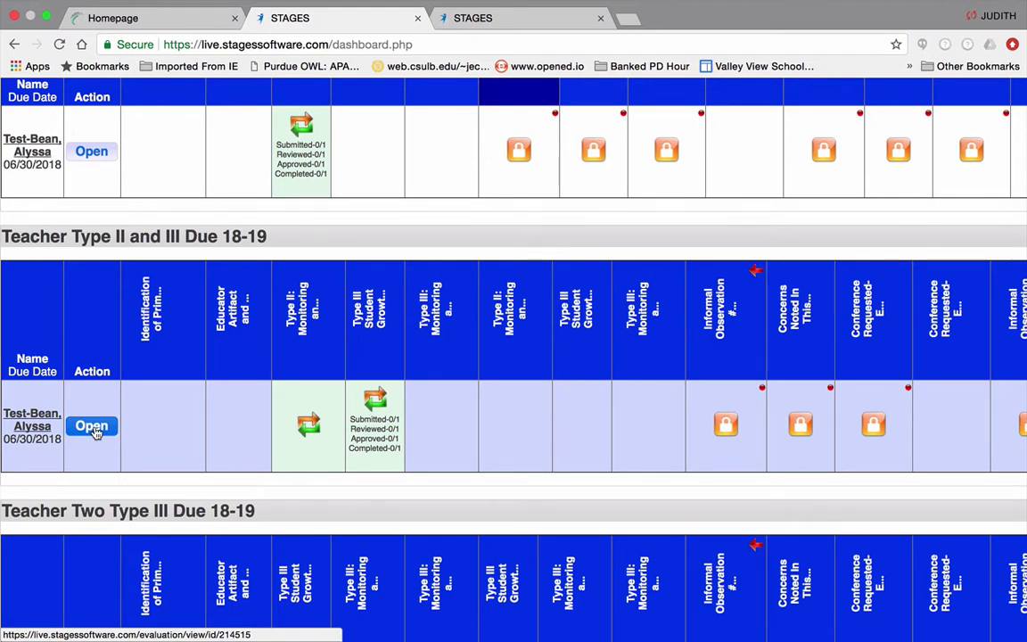
Open the Teacher Type II and III Due 18-19 evaluation and go to Part B of the Type II Monitoring module due 17-18
click(93, 428)
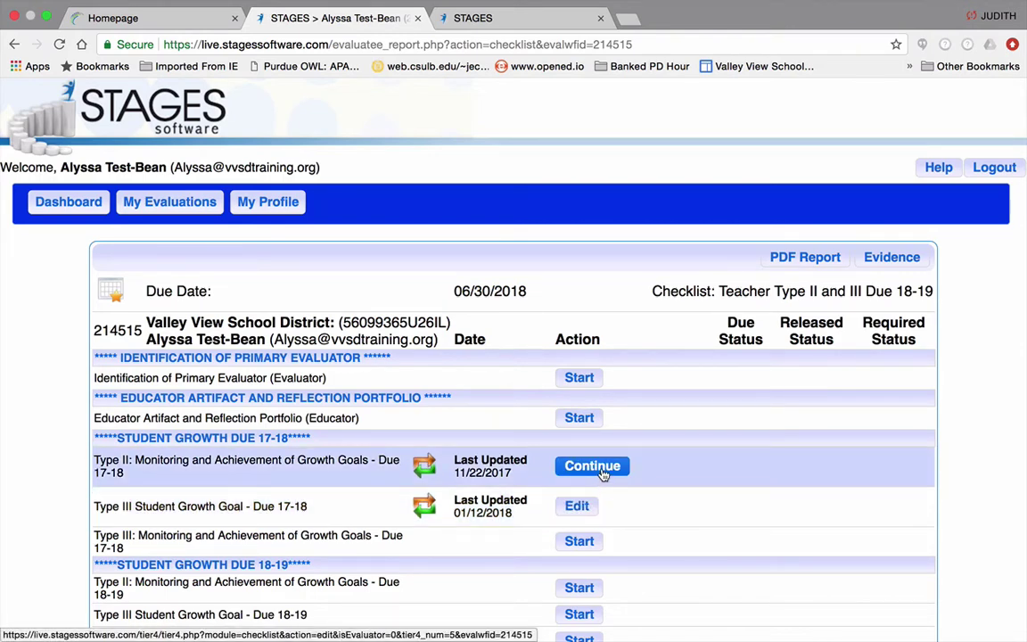
click(603, 474)
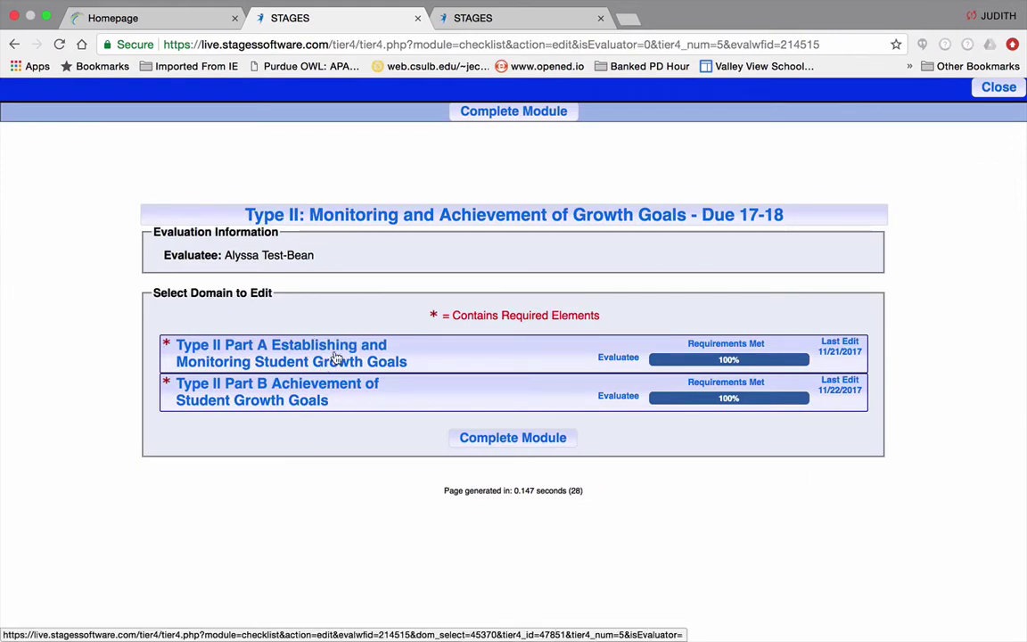
click(288, 391)
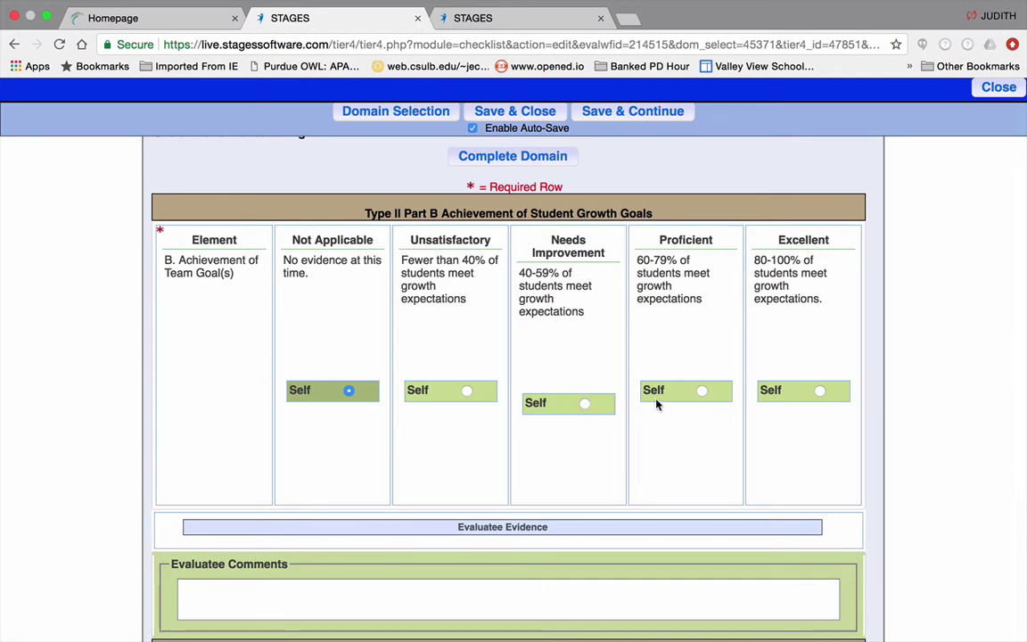
Self-rate Achievement of Team Goal(s) as Proficient, complete the Part B domain, and save and close it
click(702, 392)
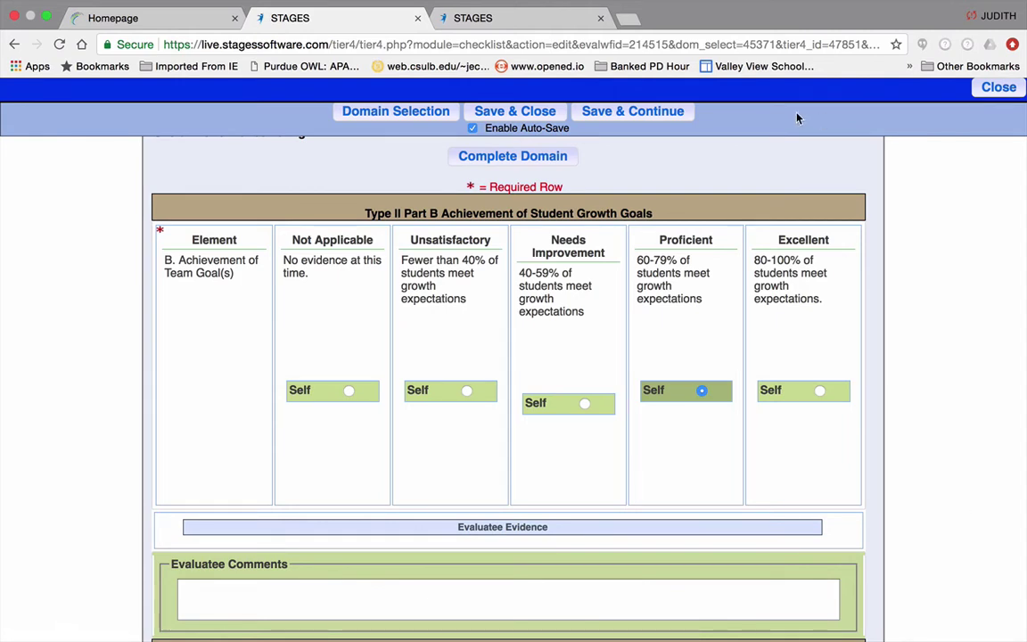
click(504, 160)
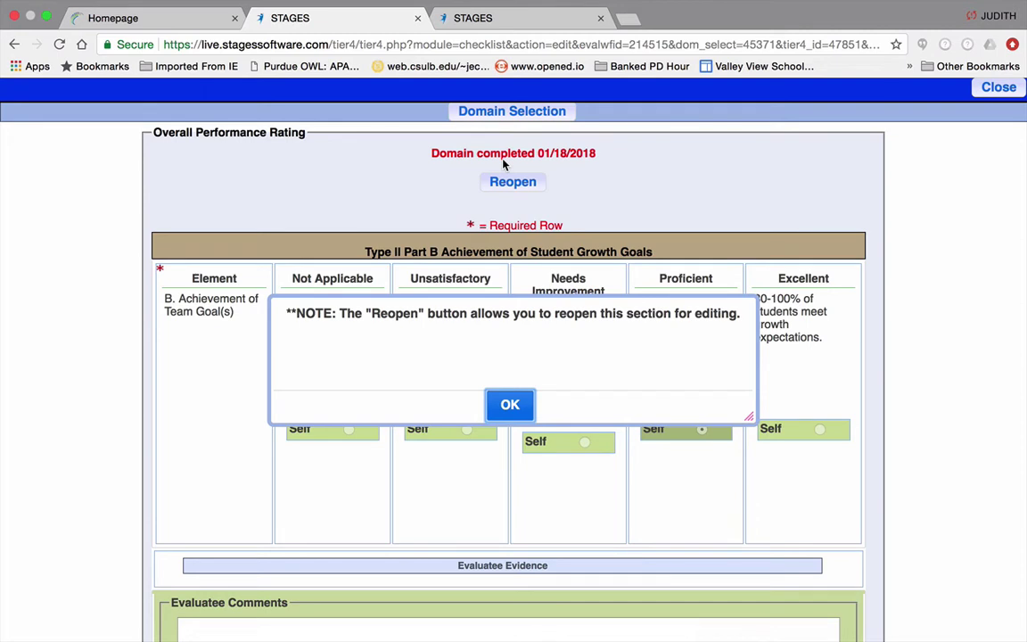
click(525, 415)
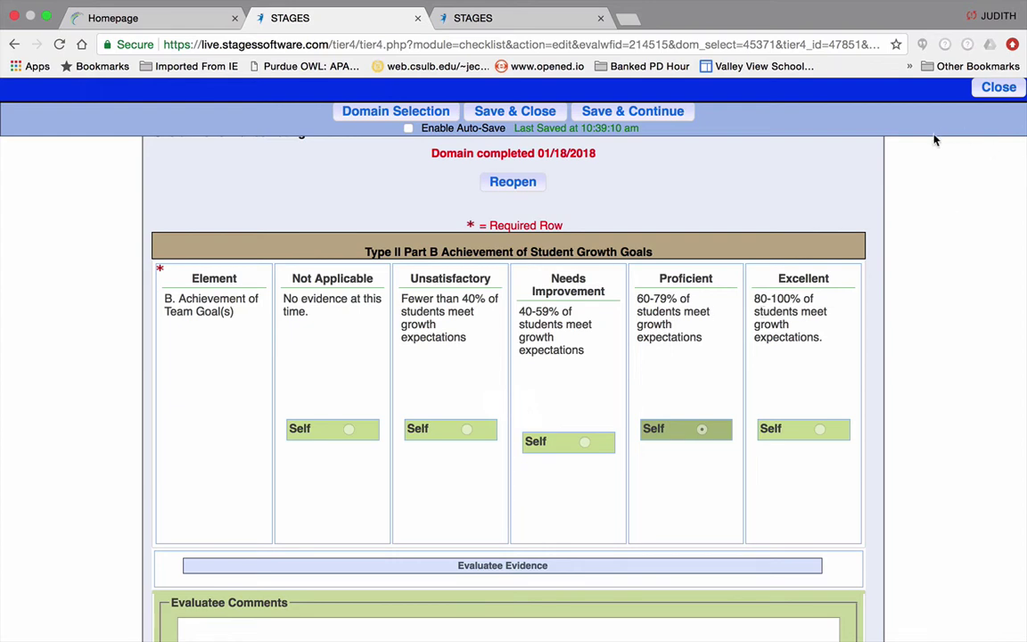
click(533, 110)
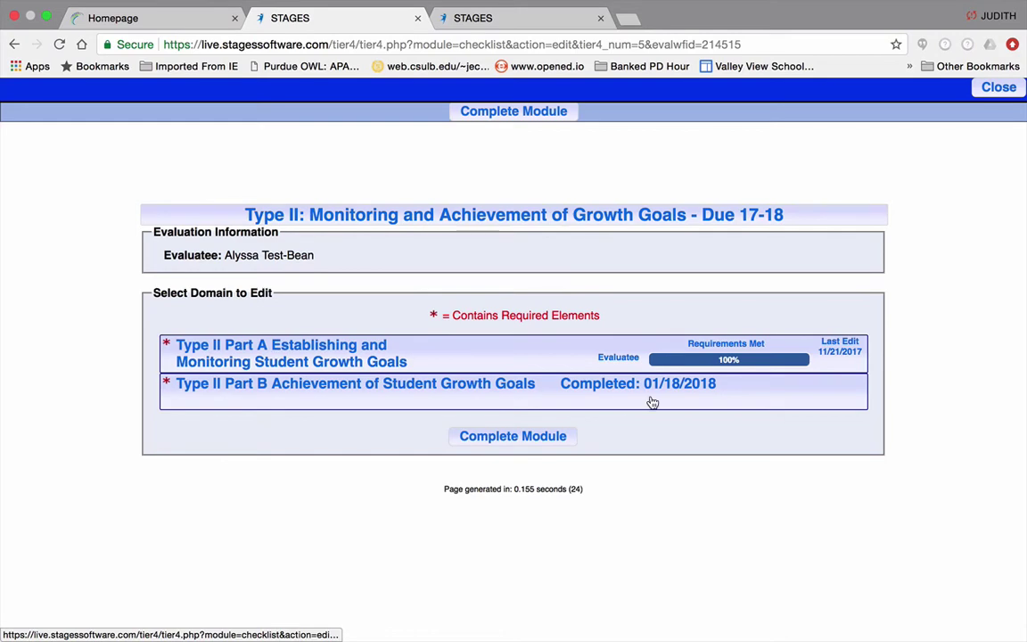
Review the rubric of Type II Part A Establishing and Monitoring Student Growth Goals and complete the domain
click(274, 346)
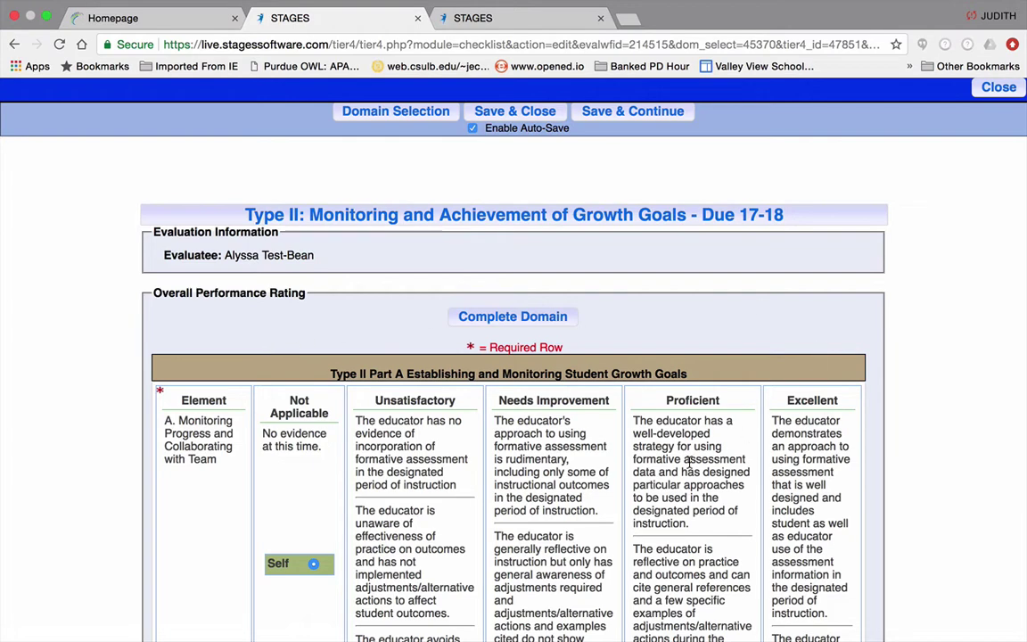
scroll(689, 462, down, 2)
scroll(689, 461, down, 5)
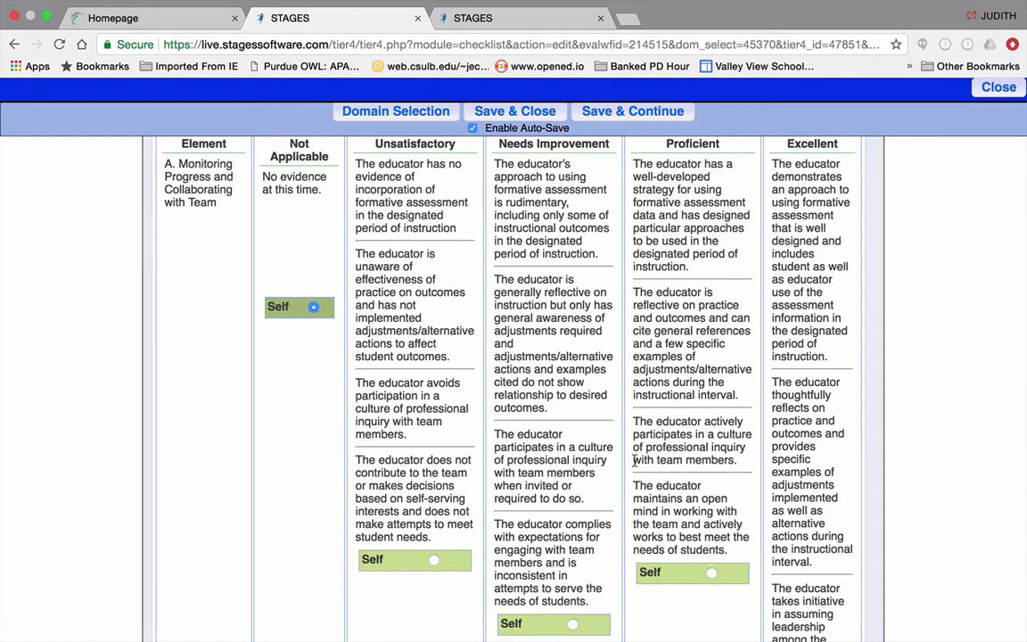
scroll(635, 460, down, 5)
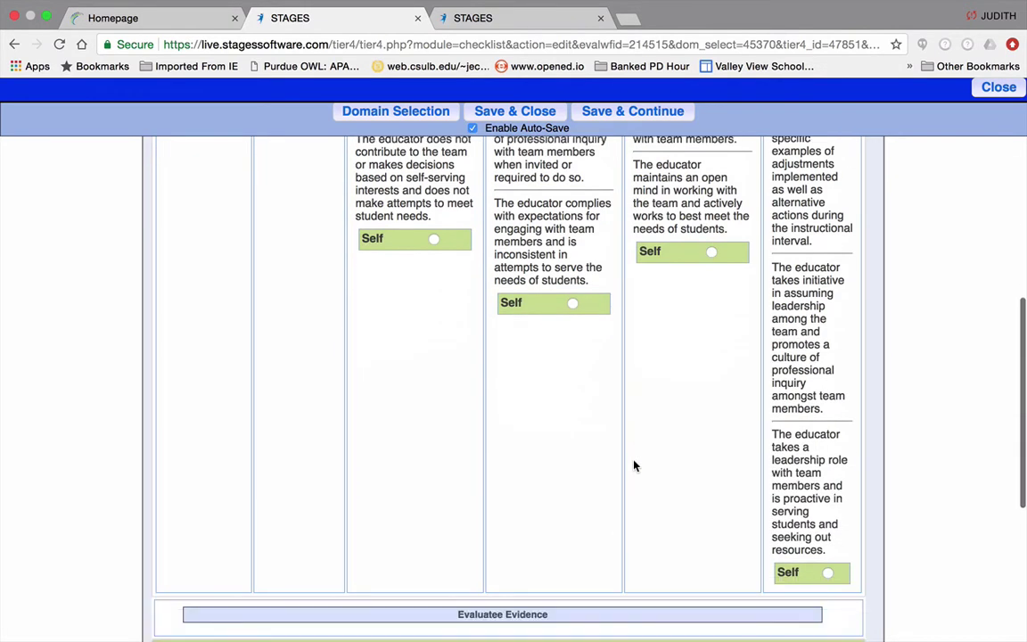
scroll(636, 464, down, 2)
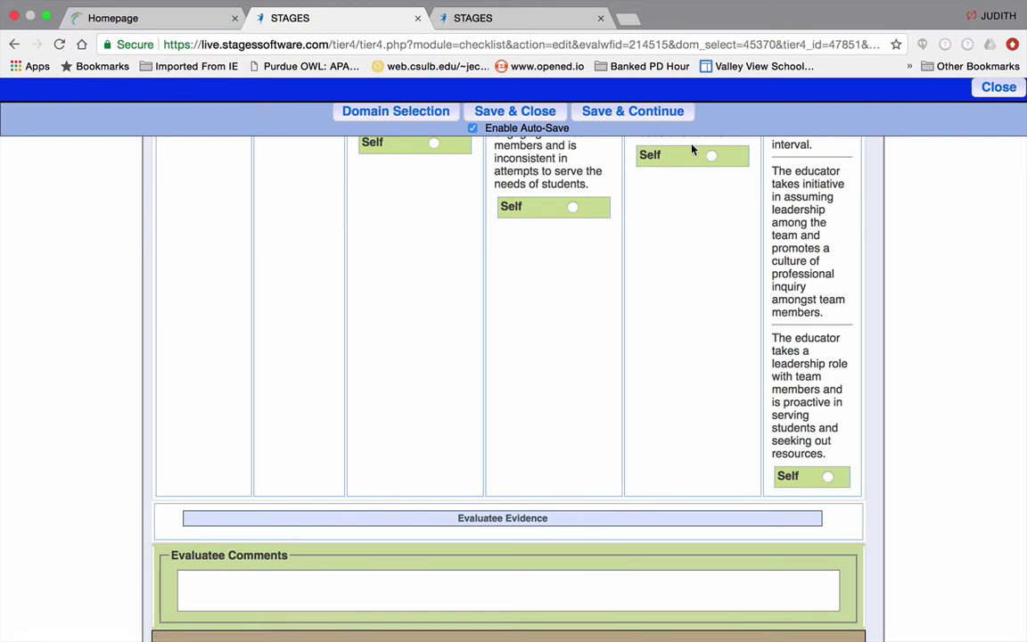
scroll(1001, 324, up, 5)
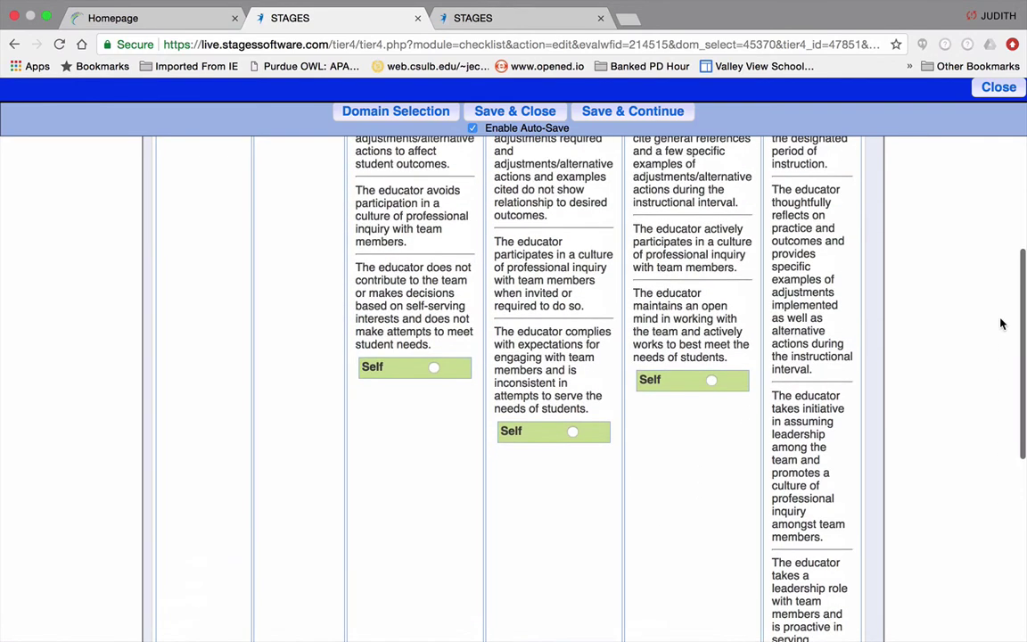
scroll(1001, 324, up, 7)
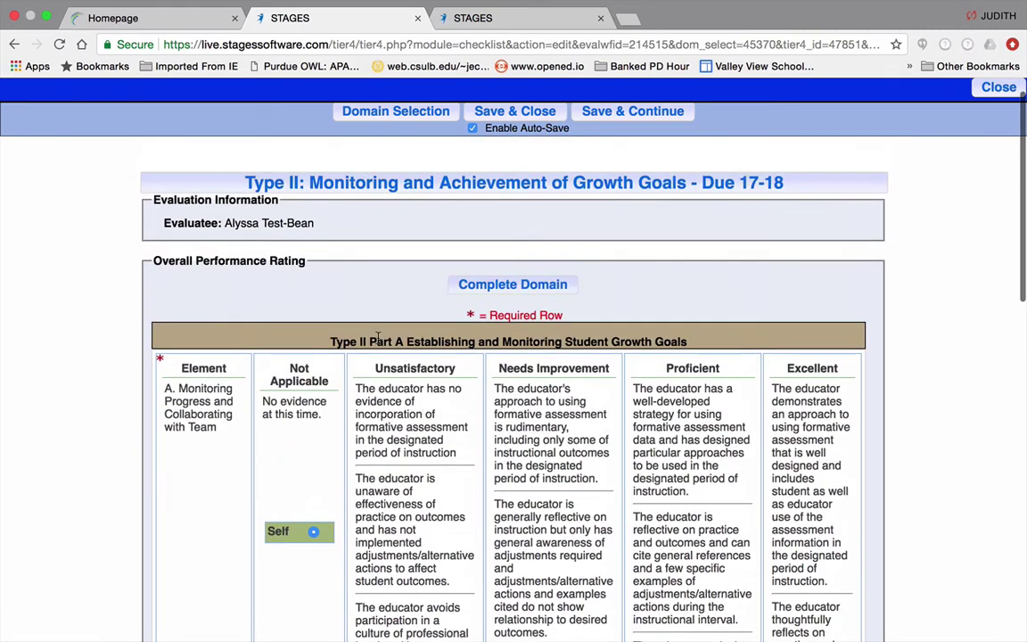
click(488, 285)
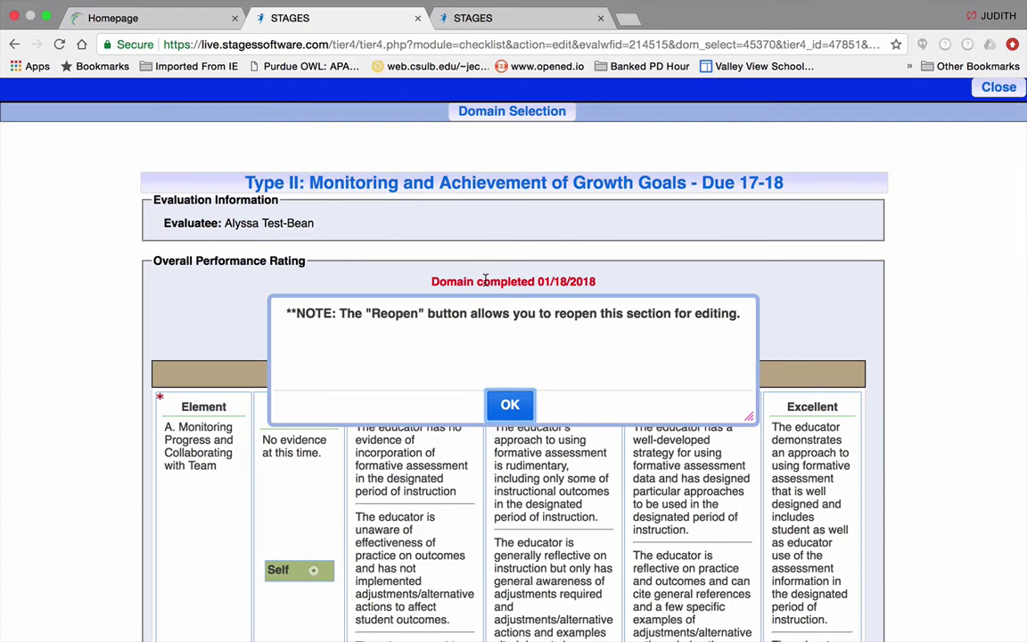
click(511, 407)
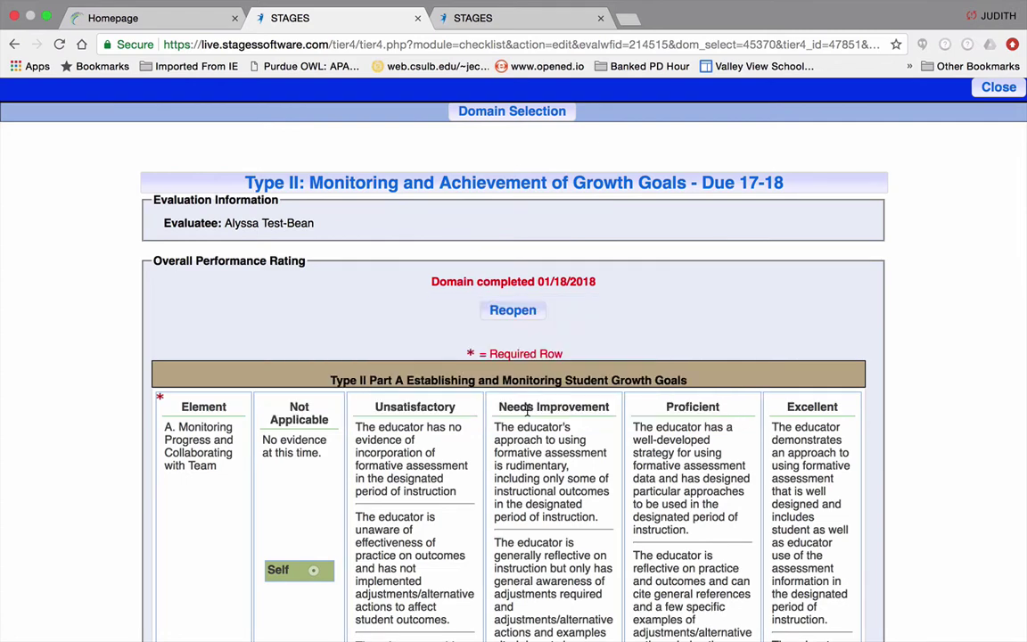
Review the HHHHH goal form under Type III Student Growth Goal - Due 17-18, through its status dates, and close it
scroll(638, 510, down, 4)
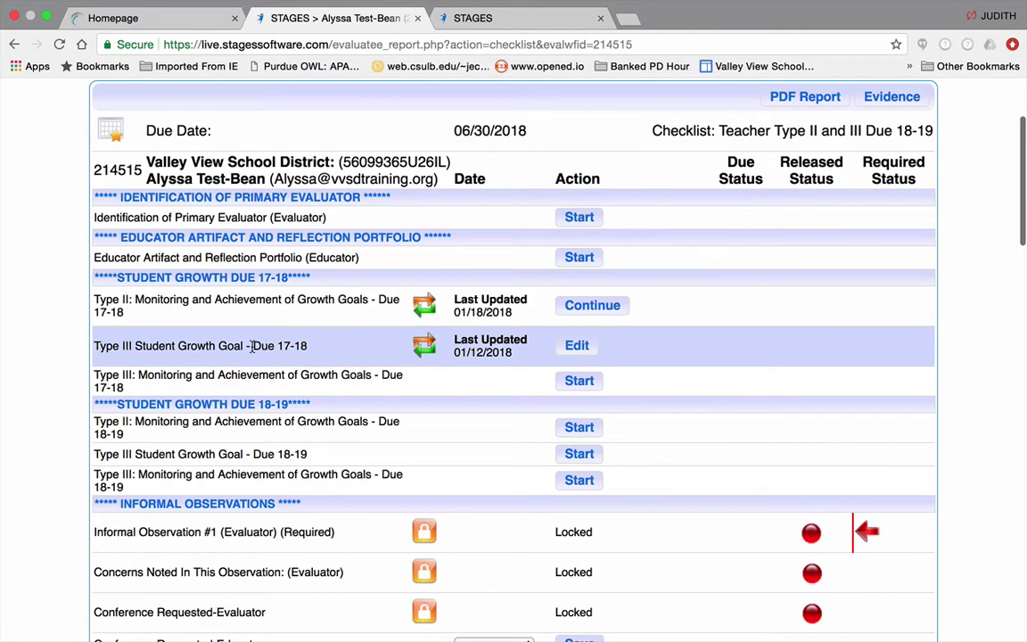
click(590, 353)
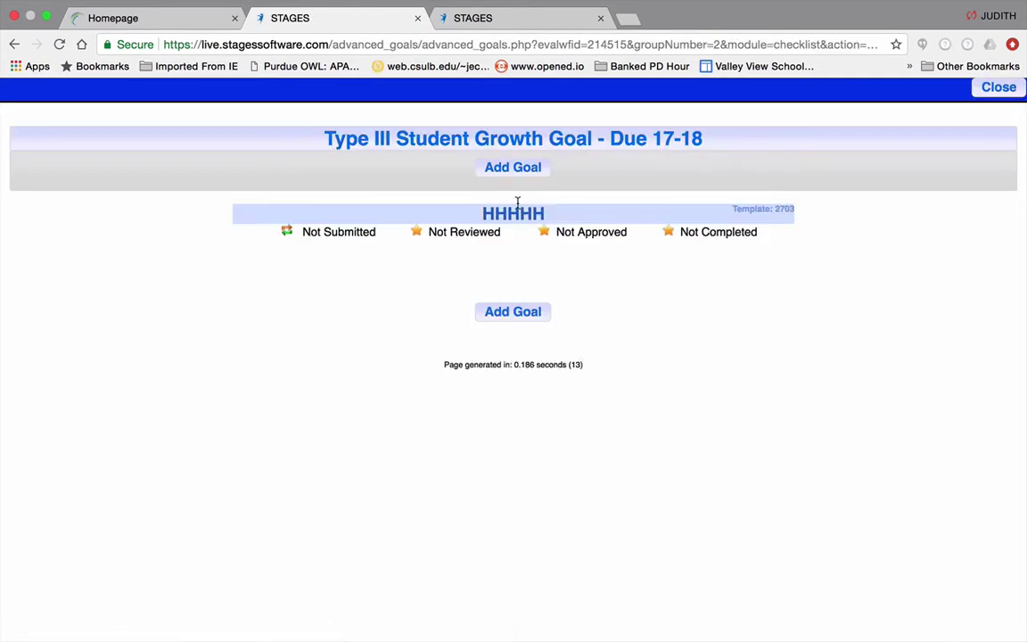
click(522, 215)
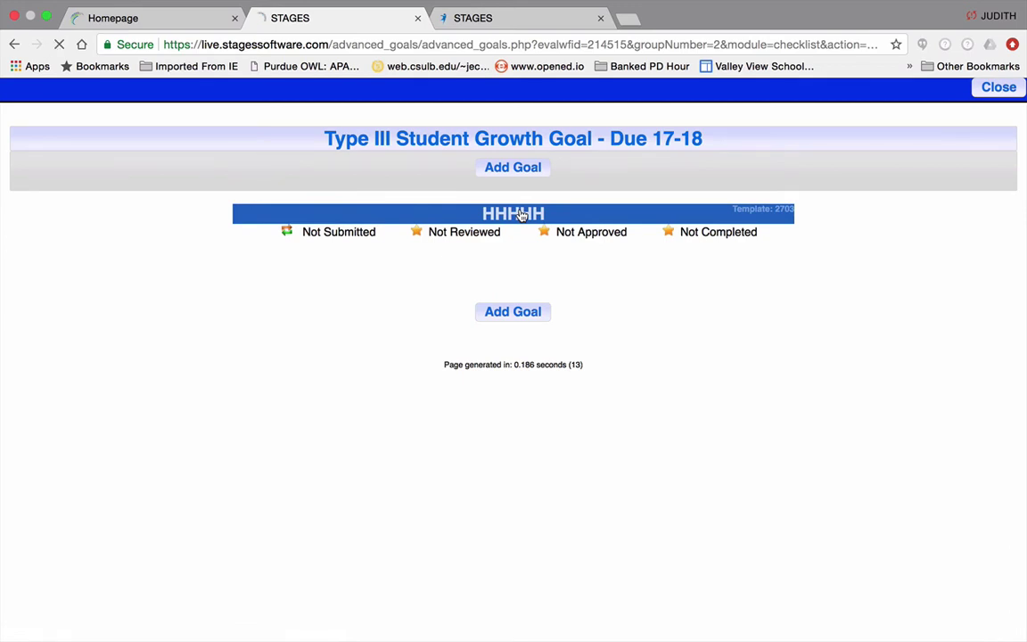
scroll(643, 214, down, 5)
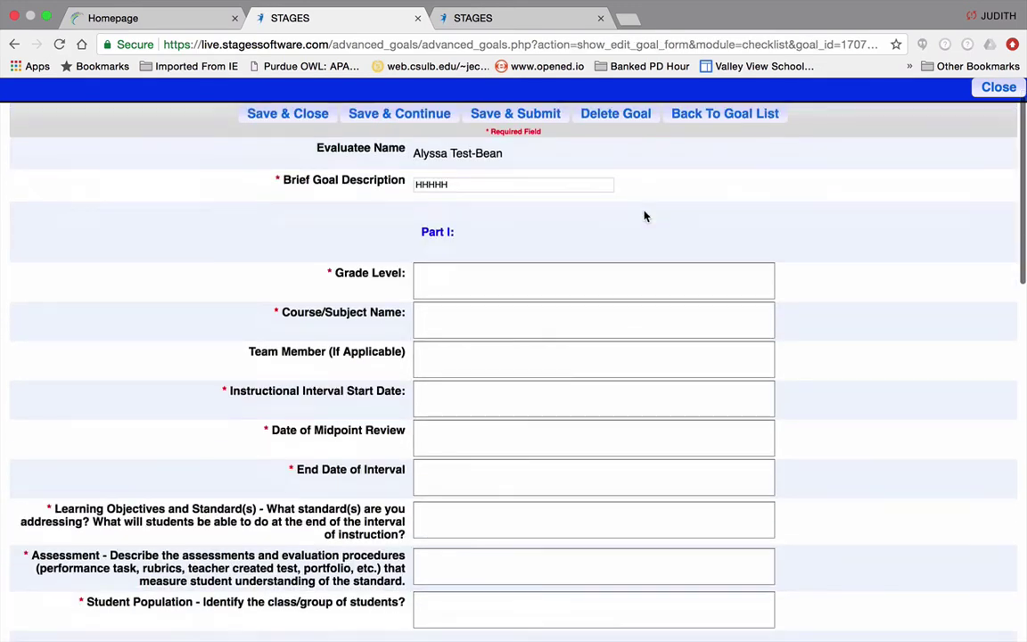
scroll(644, 210, down, 6)
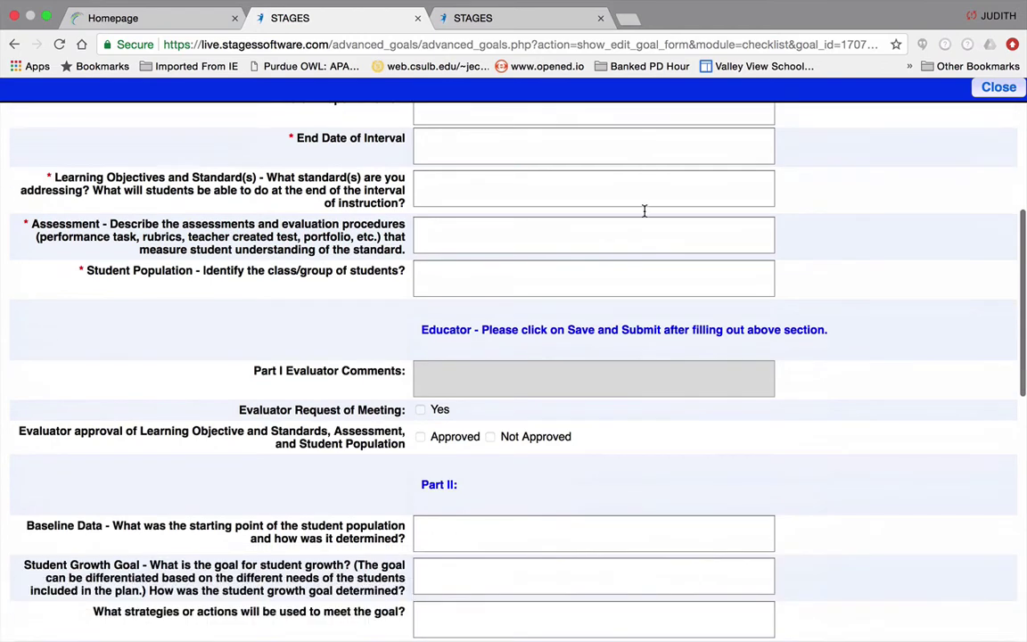
scroll(645, 215, down, 4)
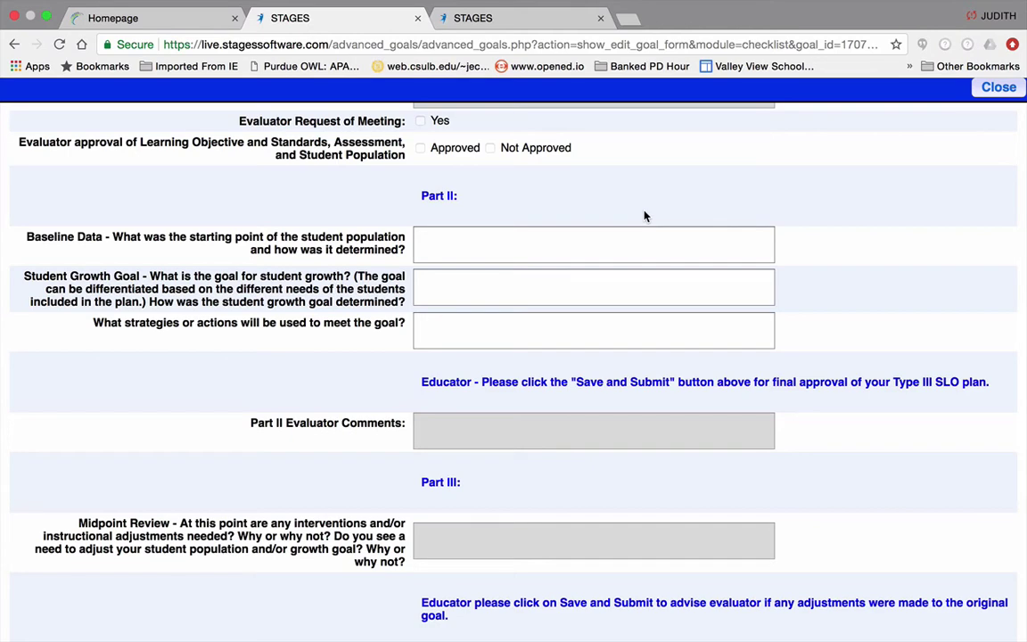
scroll(645, 216, down, 5)
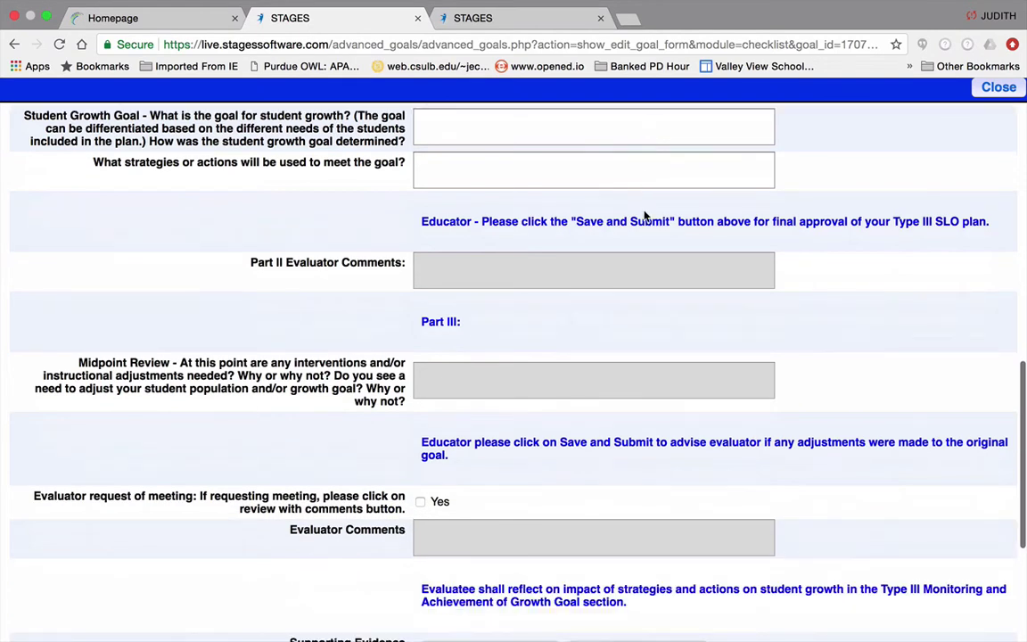
scroll(646, 216, down, 6)
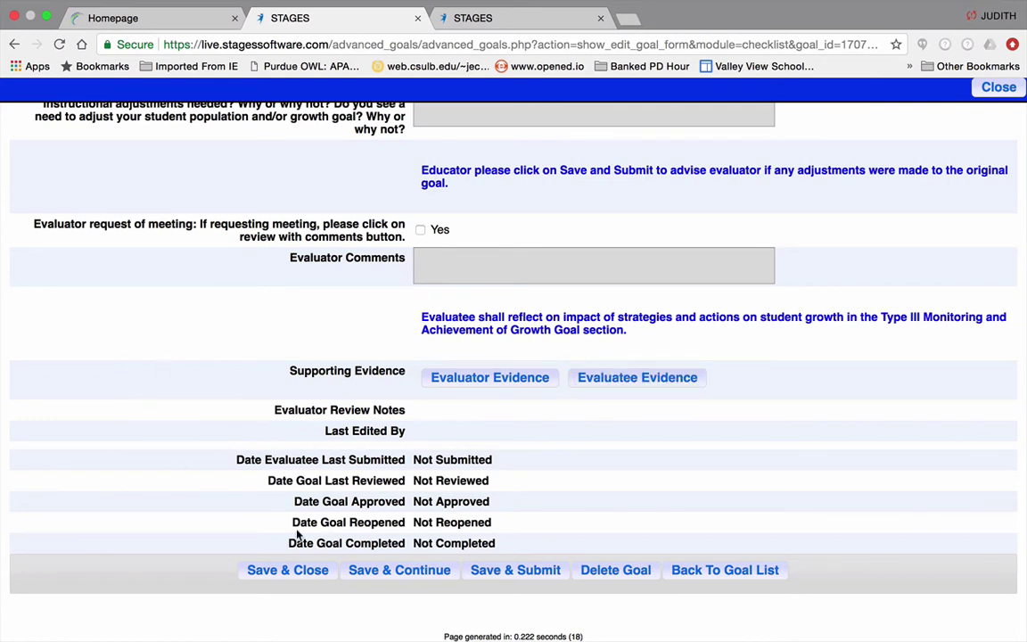
drag(629, 456, 762, 502)
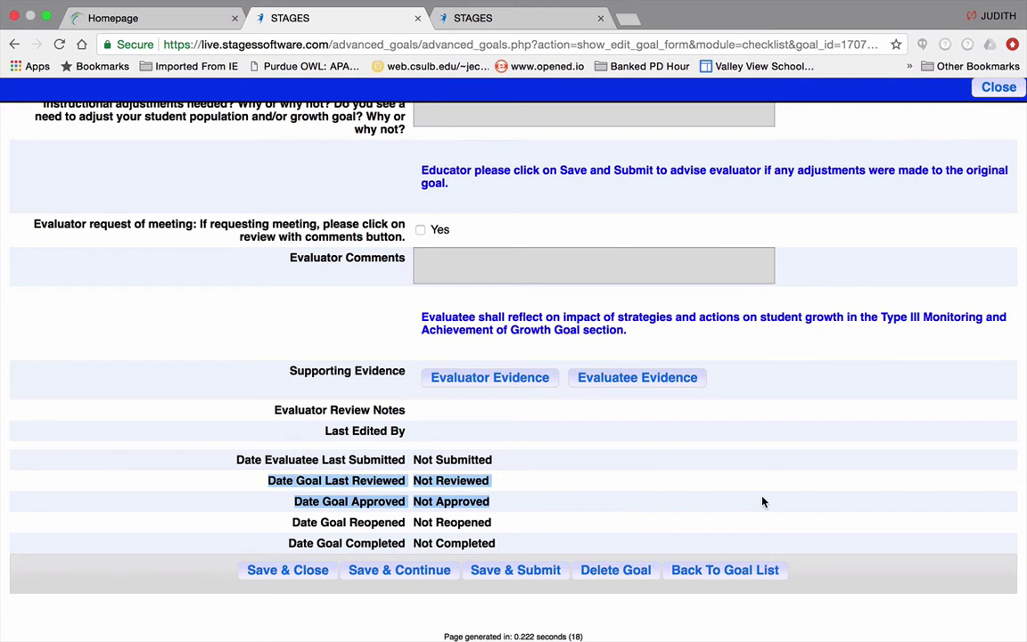
click(763, 502)
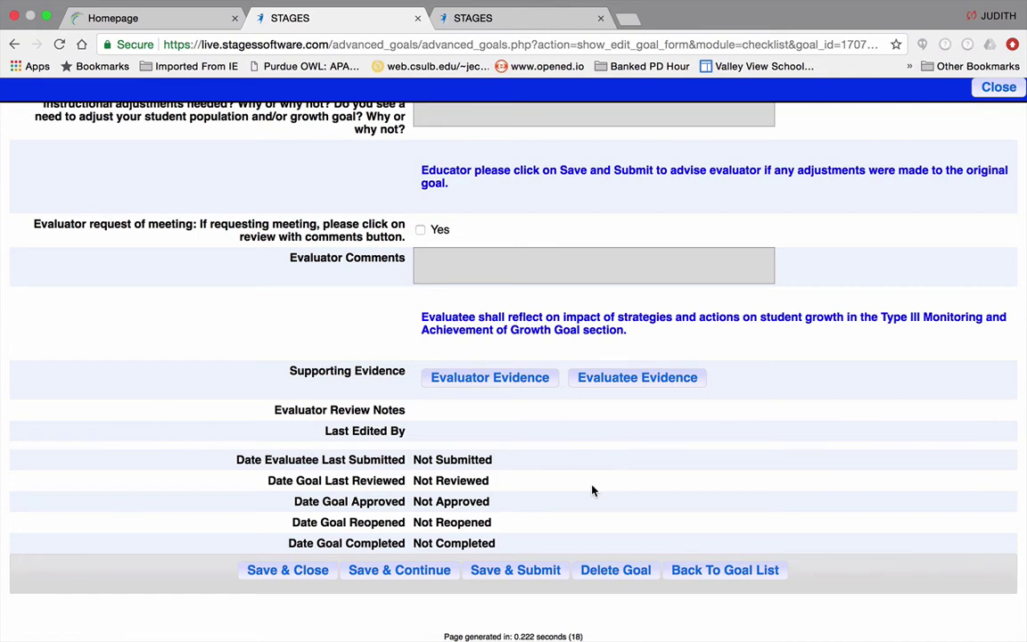
click(1015, 92)
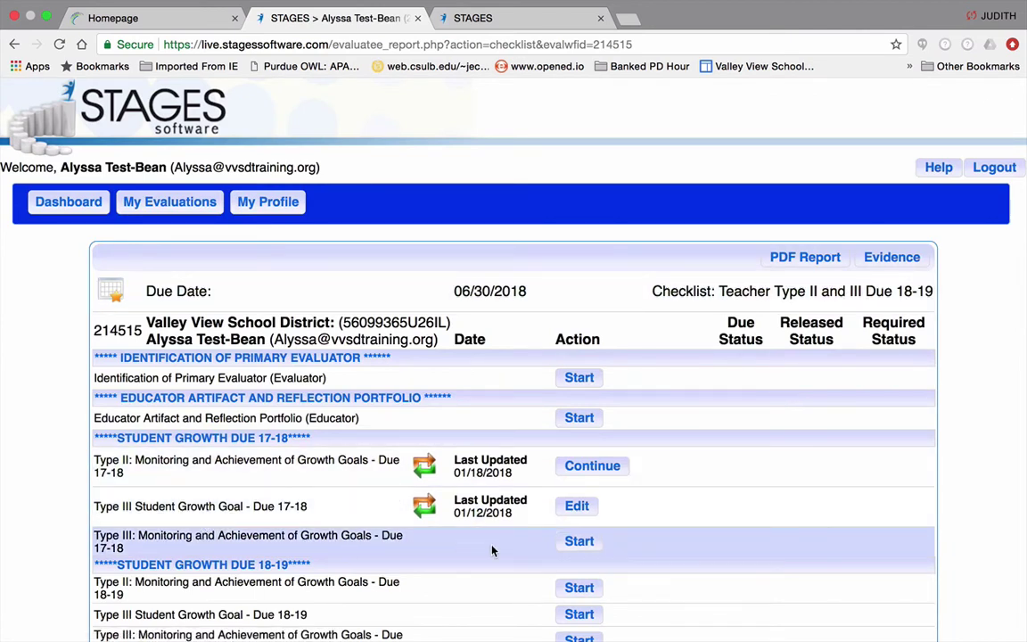
Start the Type III Monitoring and Achievement module due 17-18 and self-rate Achievement of Goal 1 as Proficient
click(579, 542)
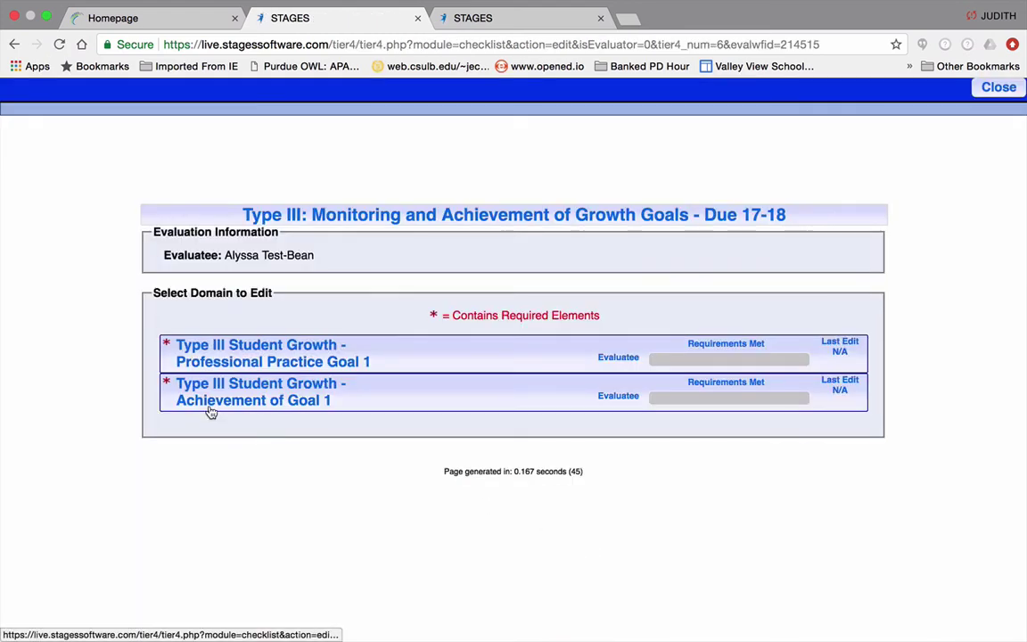
click(262, 403)
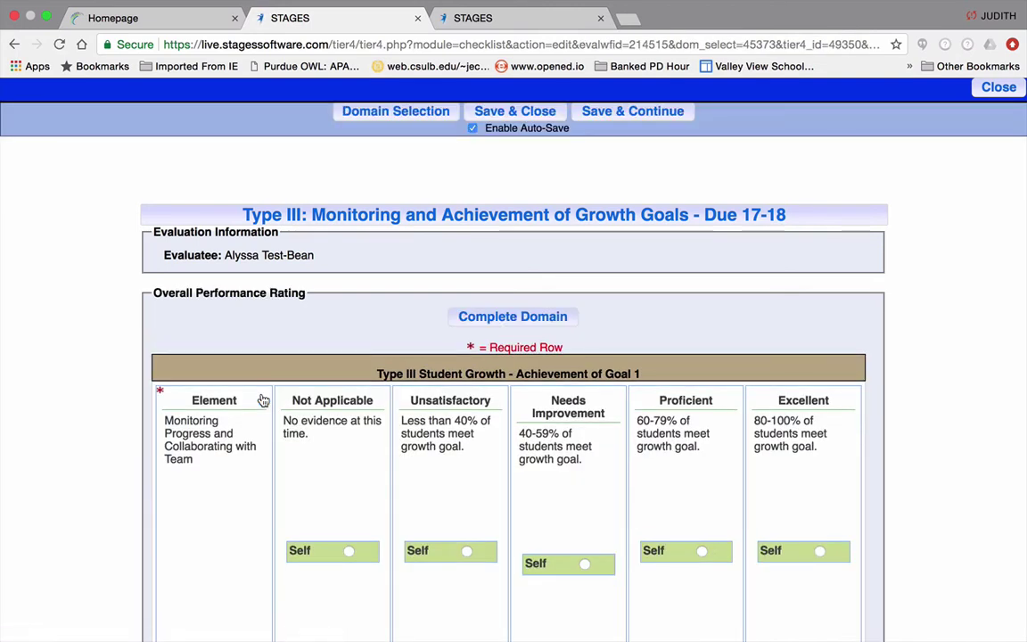
scroll(750, 574, down, 4)
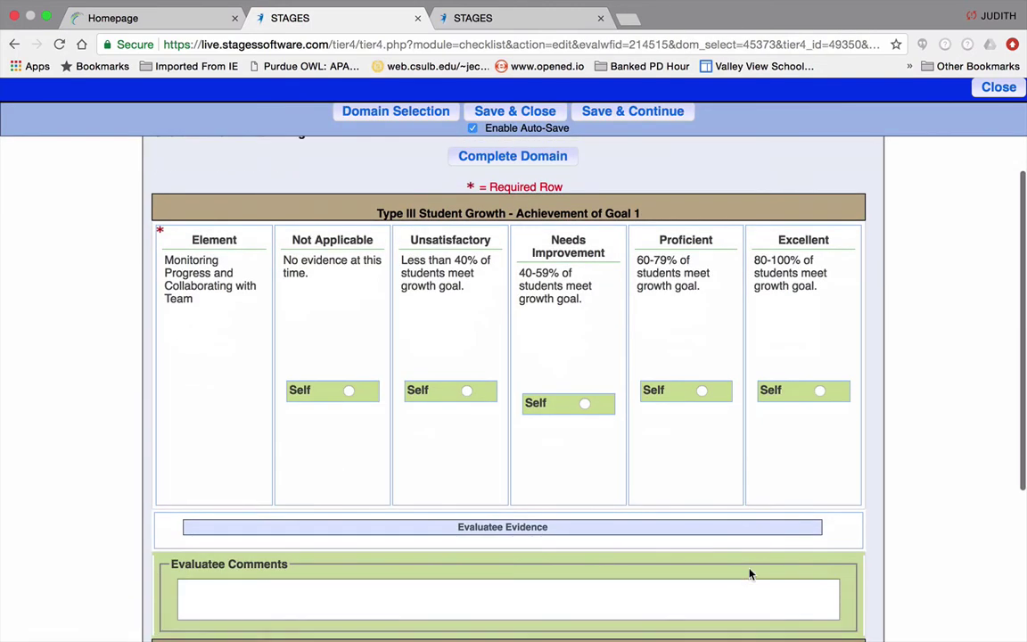
click(702, 392)
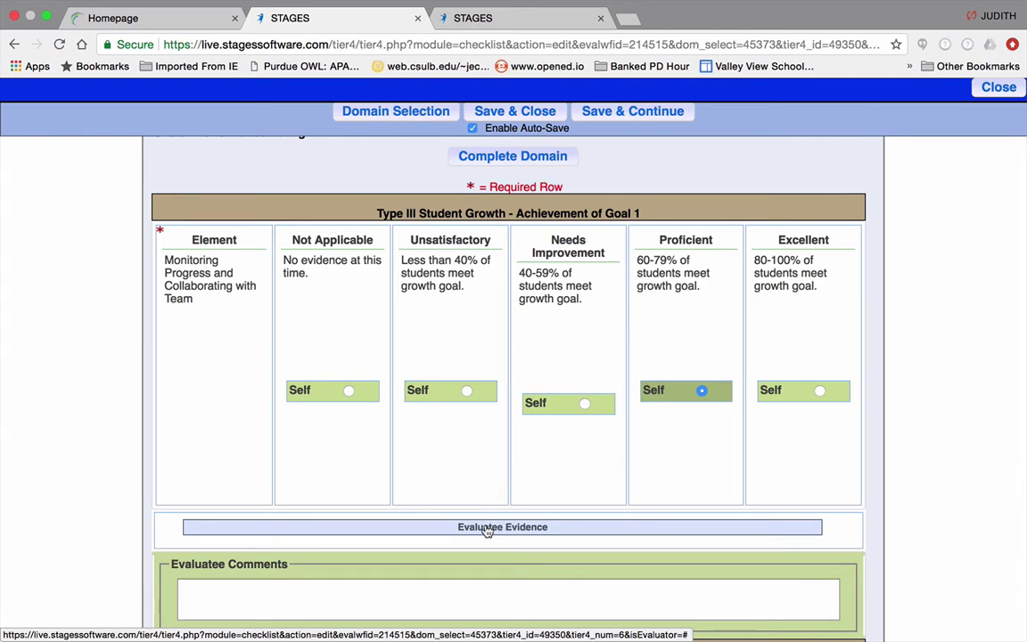
Complete the Achievement of Goal 1 domain, acknowledge the reopen note, and save and close the domain
click(516, 159)
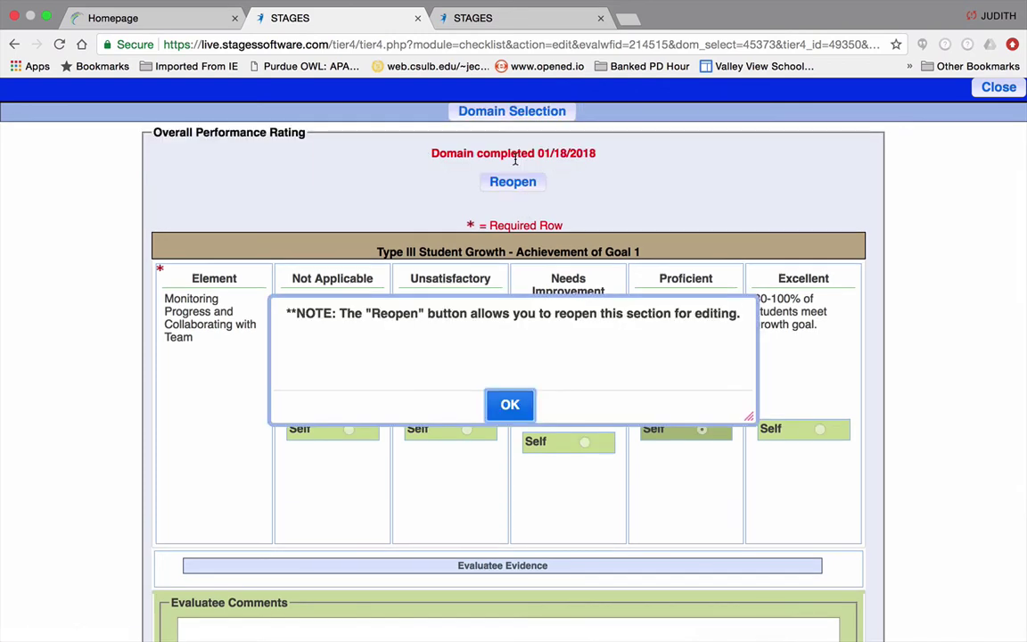
click(510, 405)
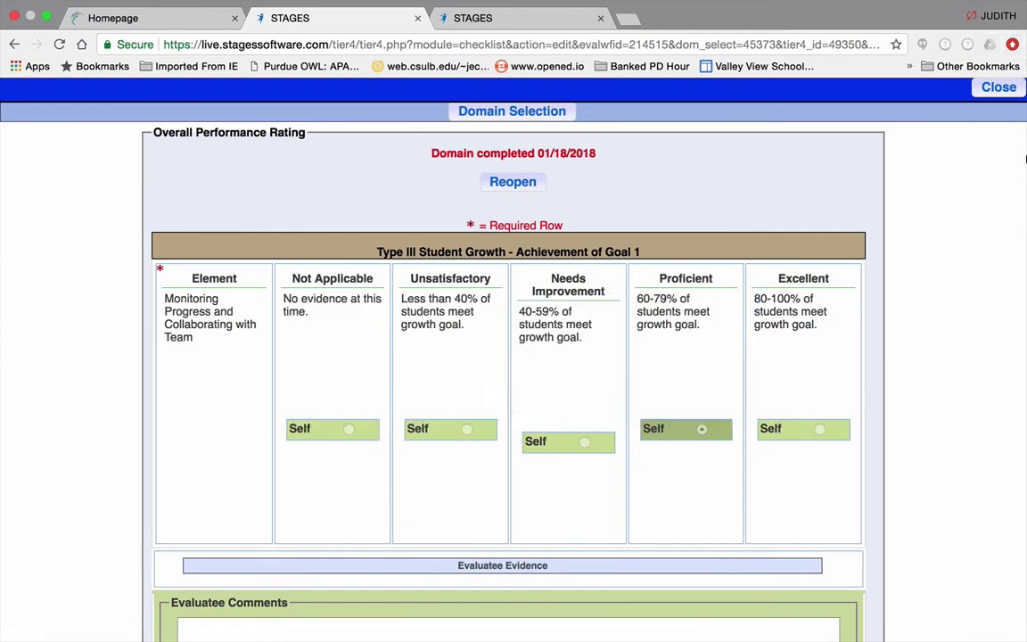
scroll(953, 168, up, 3)
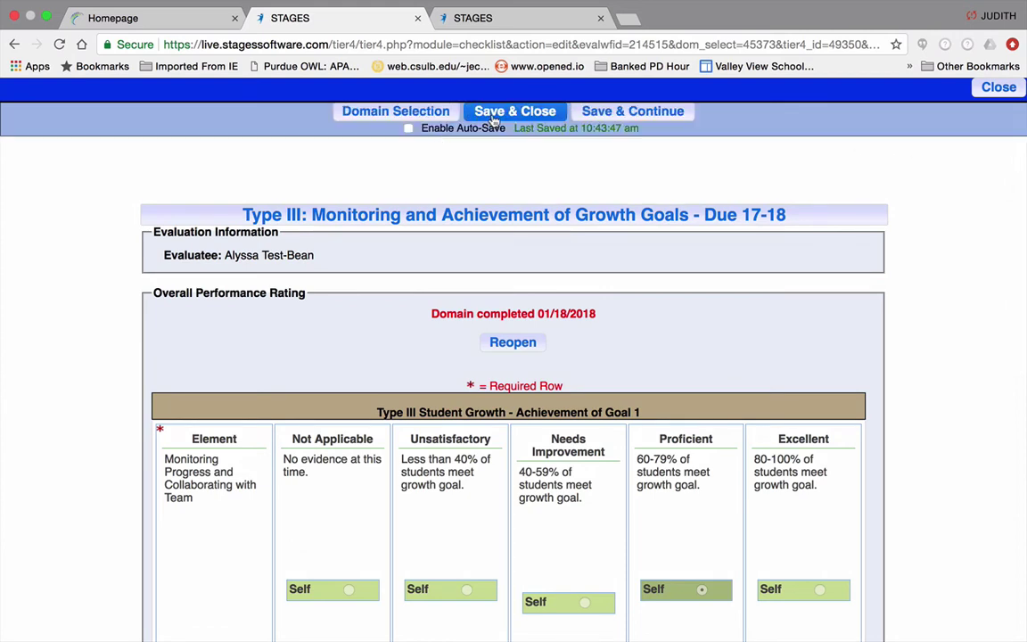
click(490, 111)
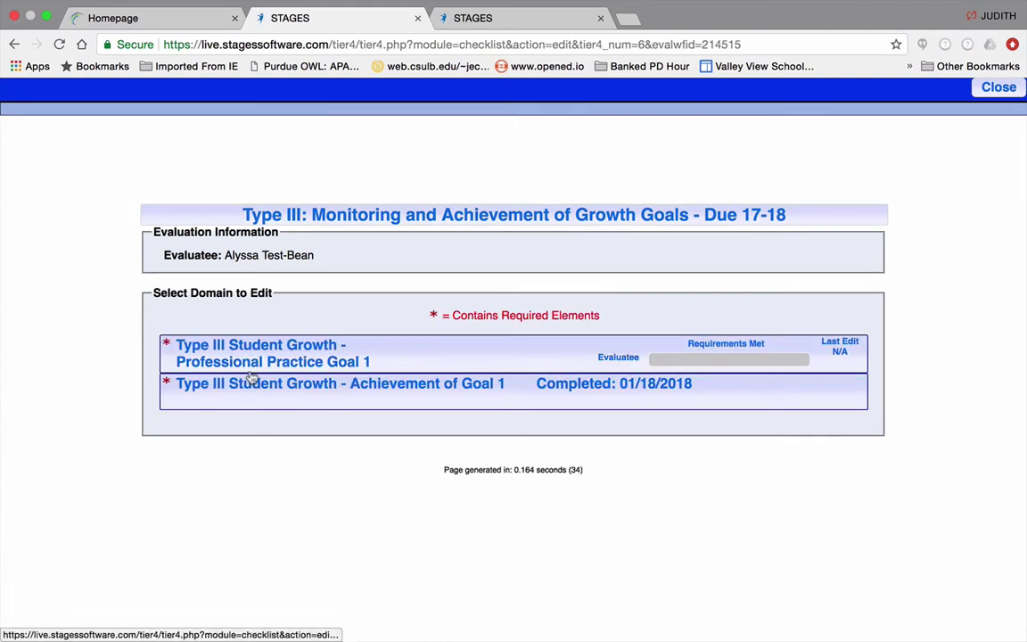
Open the Type III Student Growth - Professional Practice Goal 1 domain and self-rate Establishing and Monitoring Student Growth Goal as Proficient
click(266, 353)
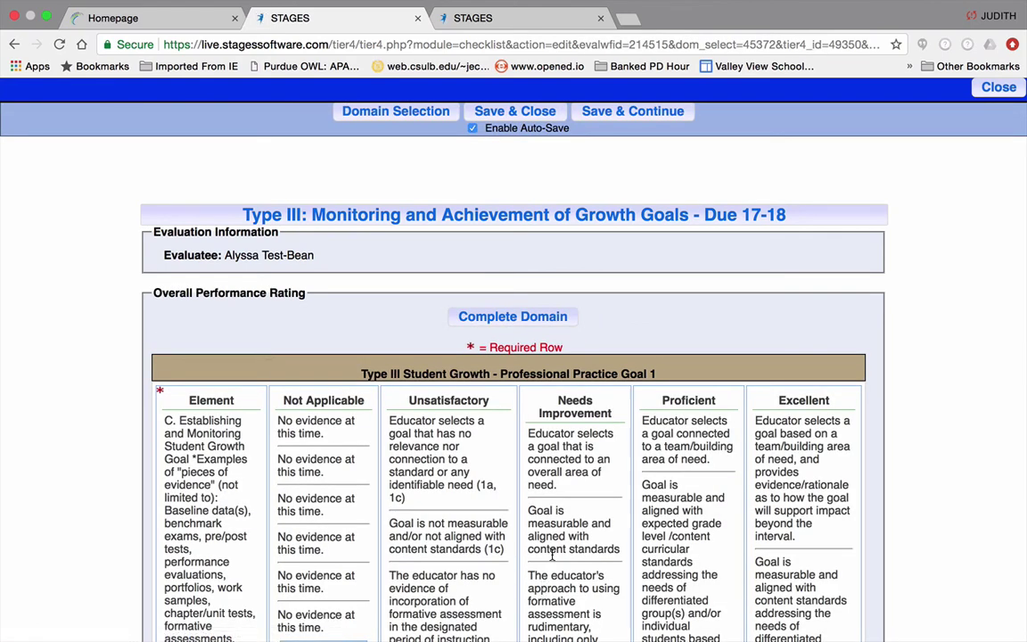
scroll(548, 553, down, 3)
scroll(552, 554, down, 2)
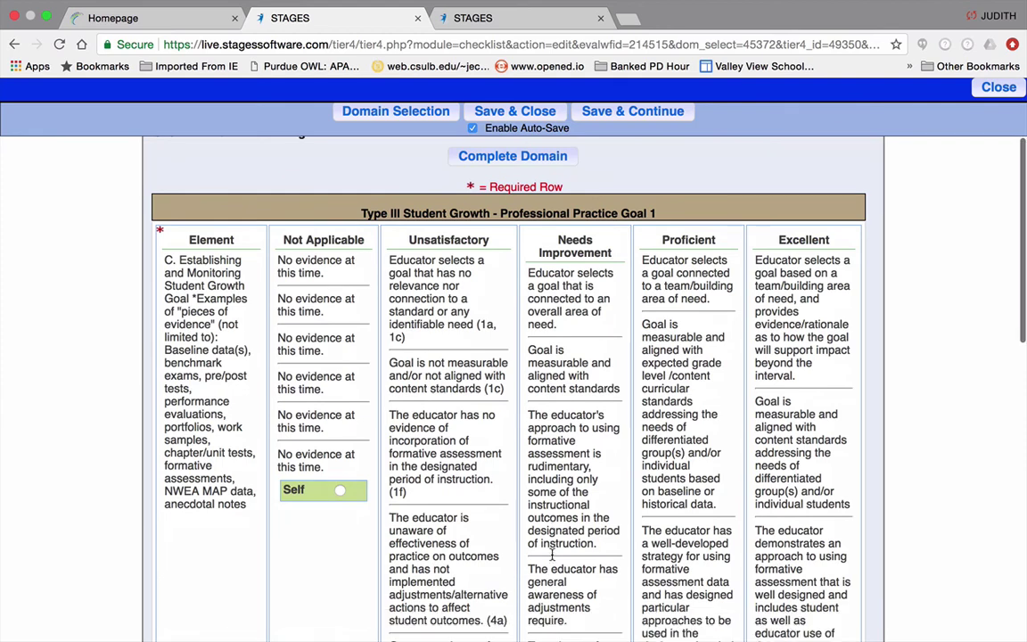
scroll(552, 559, down, 6)
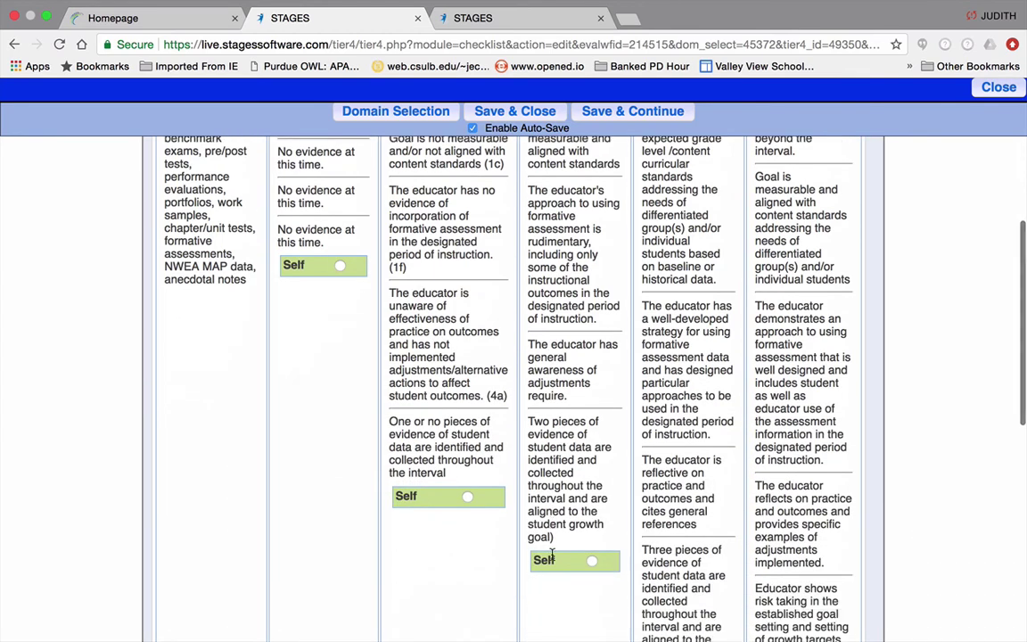
scroll(755, 436, down, 2)
scroll(756, 437, down, 10)
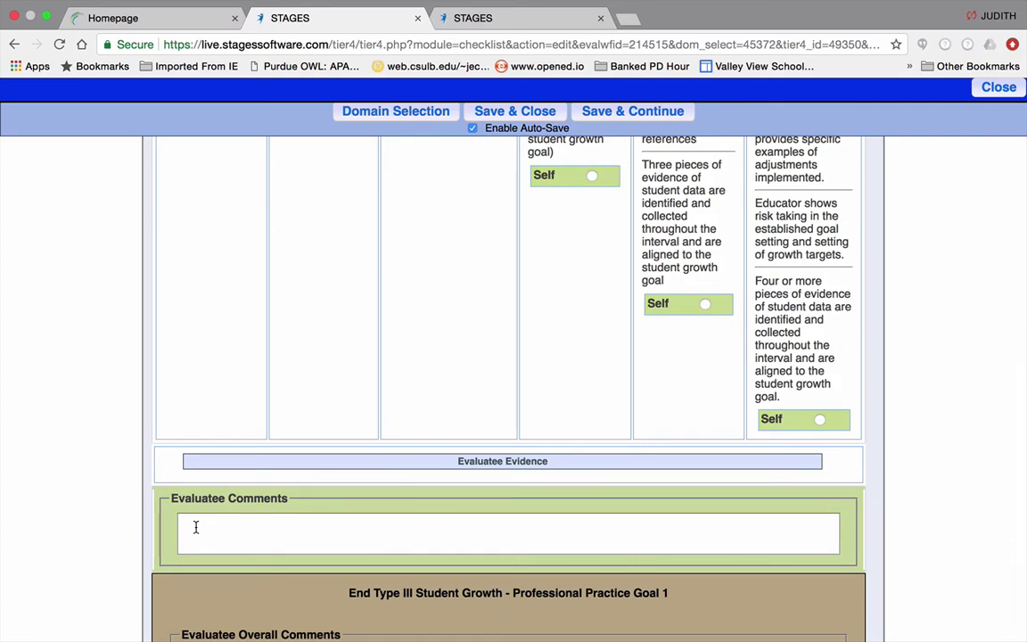
scroll(196, 529, up, 10)
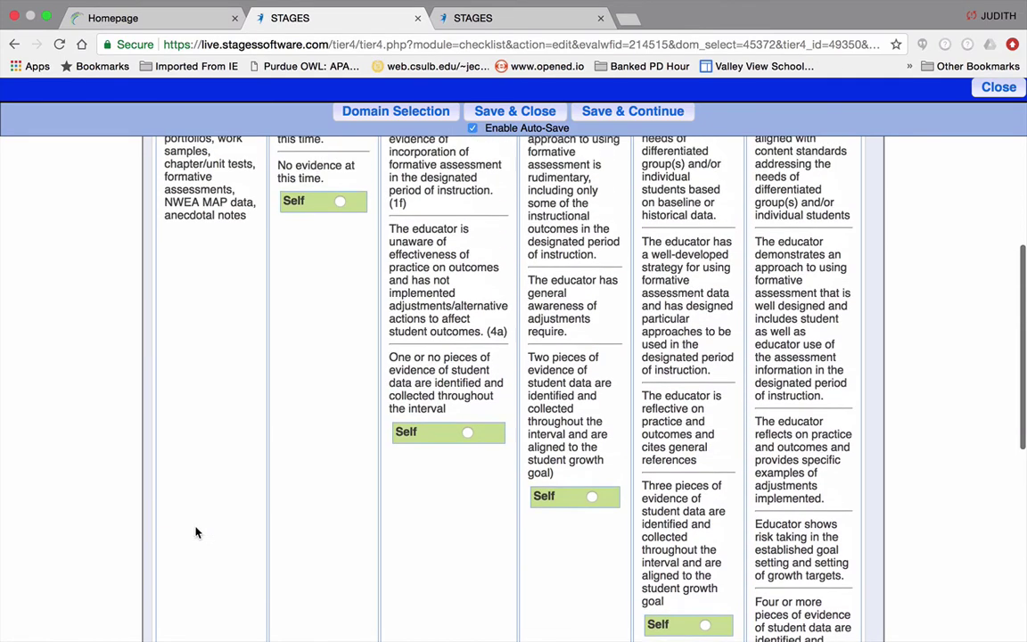
scroll(938, 227, up, 4)
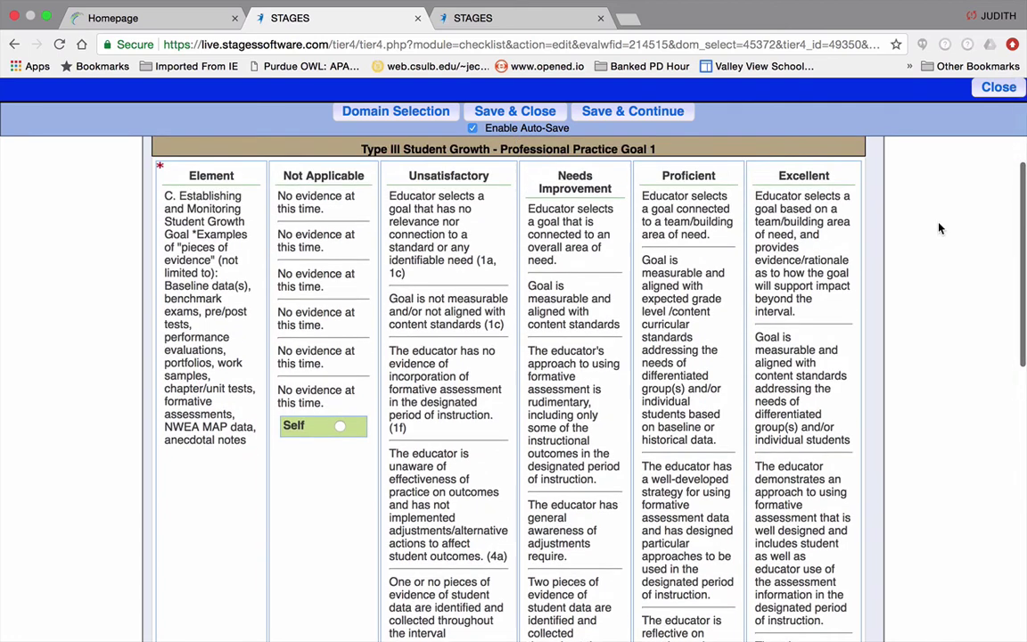
scroll(937, 228, down, 2)
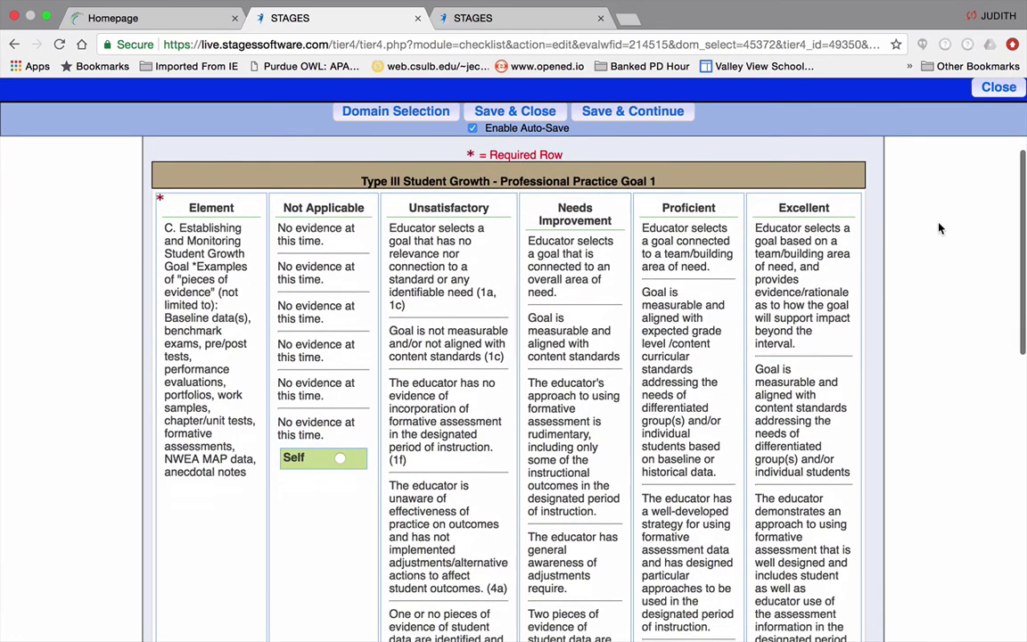
scroll(938, 229, down, 7)
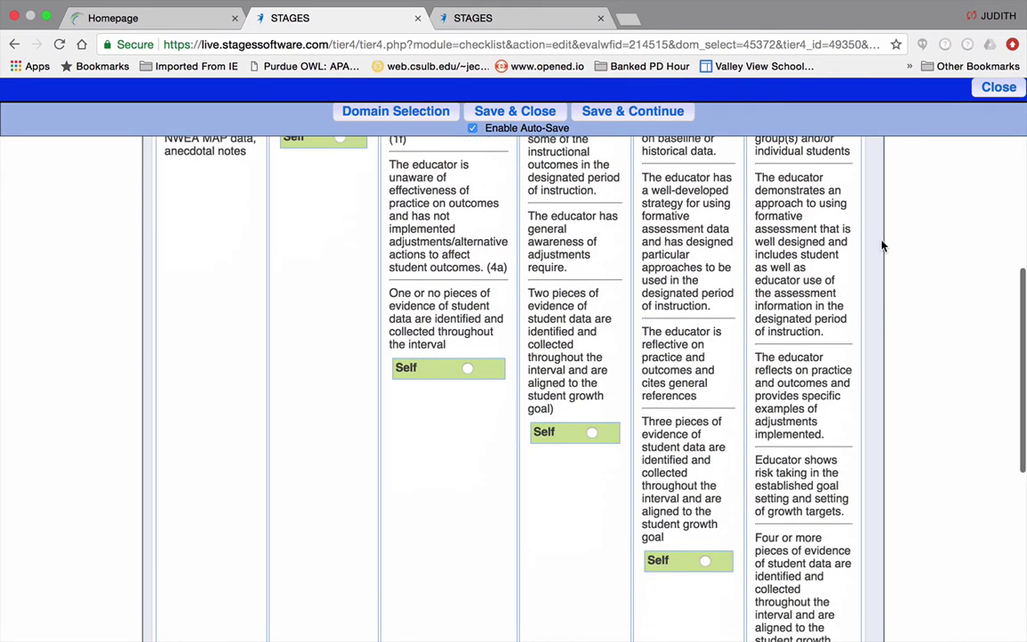
click(705, 560)
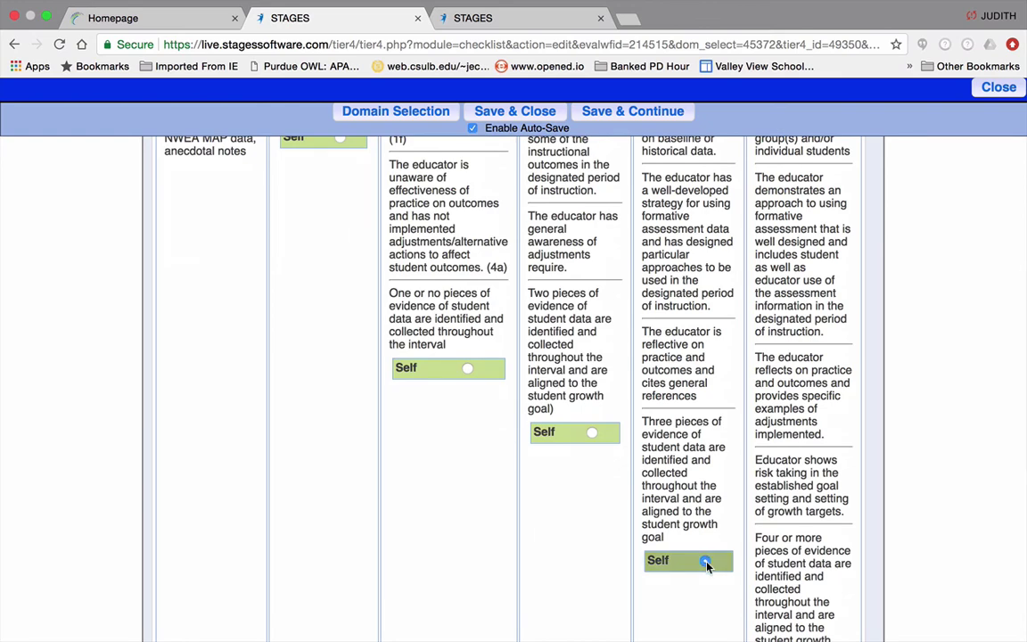
Complete the Professional Practice Goal 1 domain, acknowledge the reopen note, and close the Type III module
scroll(706, 560, up, 2)
scroll(707, 562, up, 10)
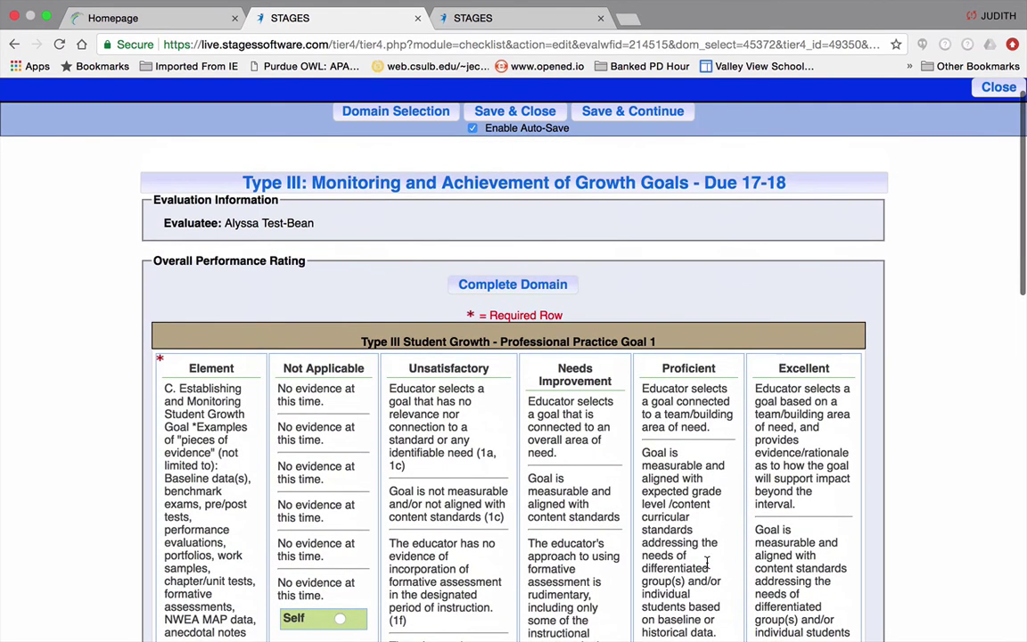
click(465, 289)
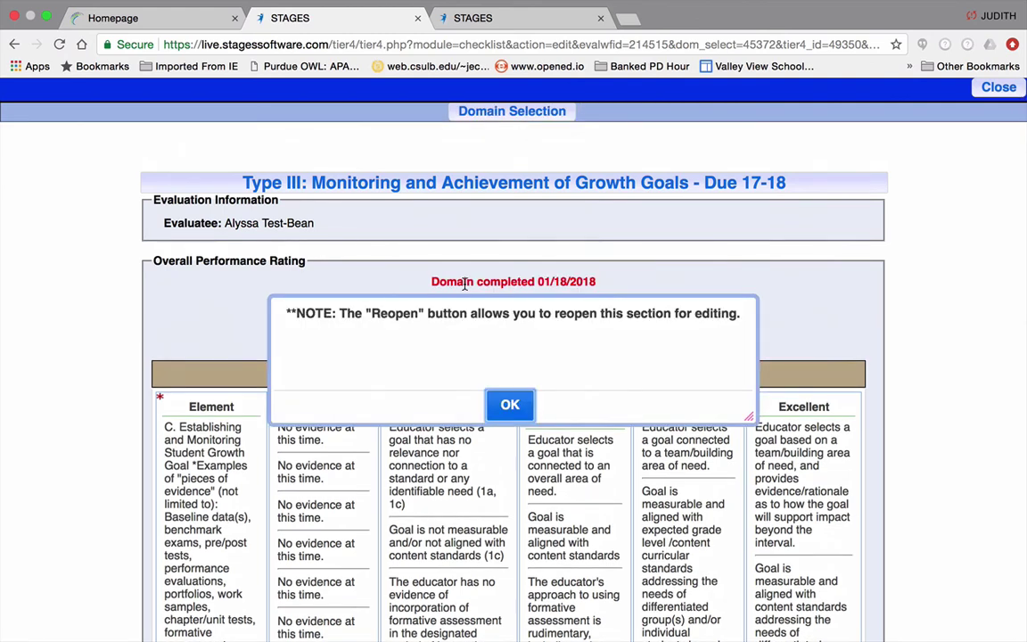
click(510, 406)
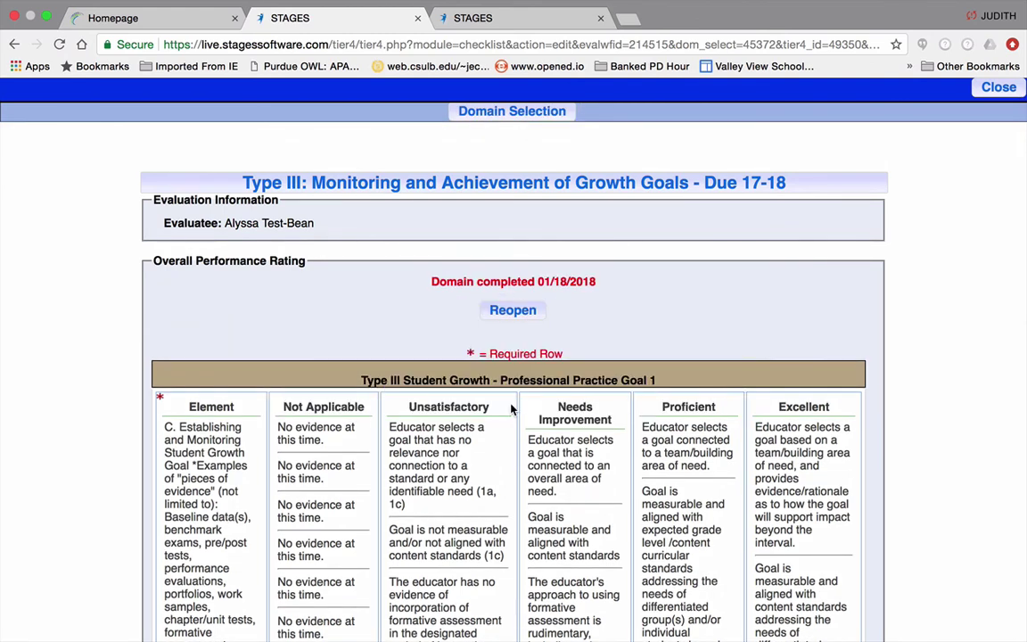
click(1000, 93)
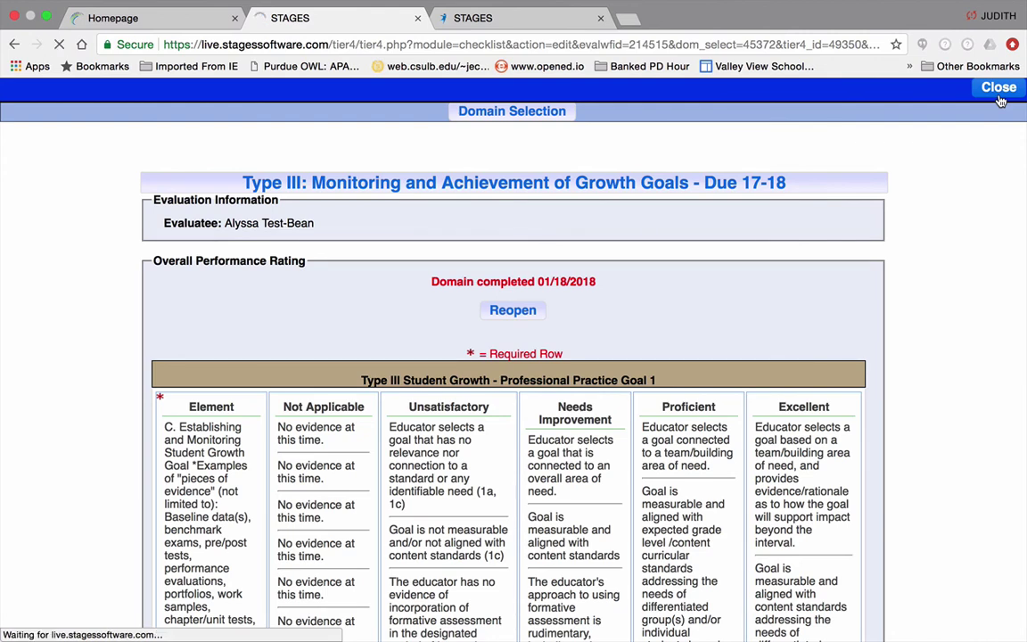
Under Educator Summative Evaluation, set the Type III Goal year used for the Summative to 18-19 and save it
scroll(502, 330, down, 5)
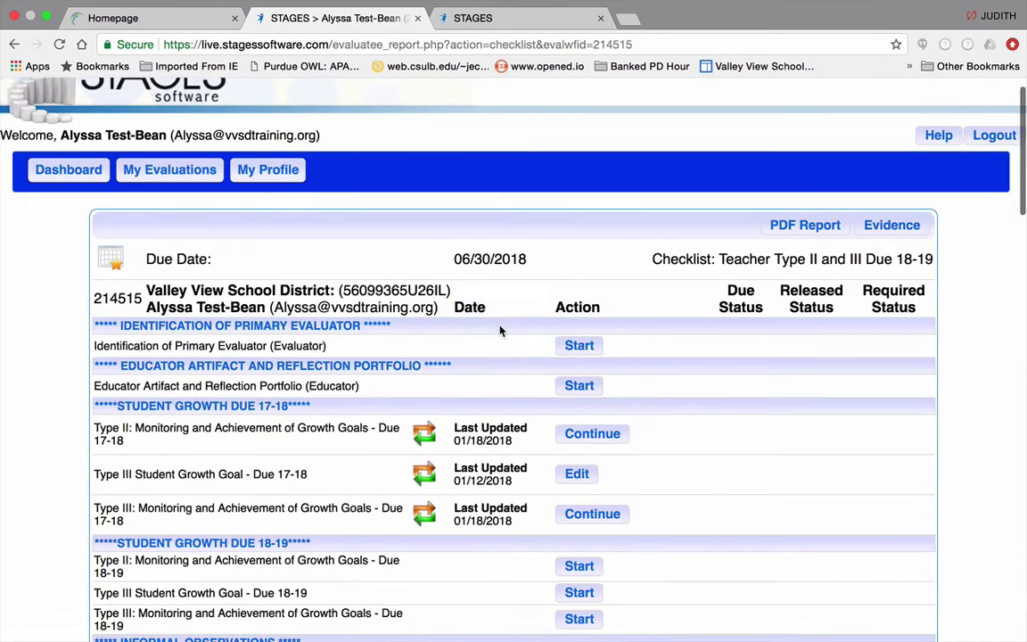
scroll(501, 330, down, 10)
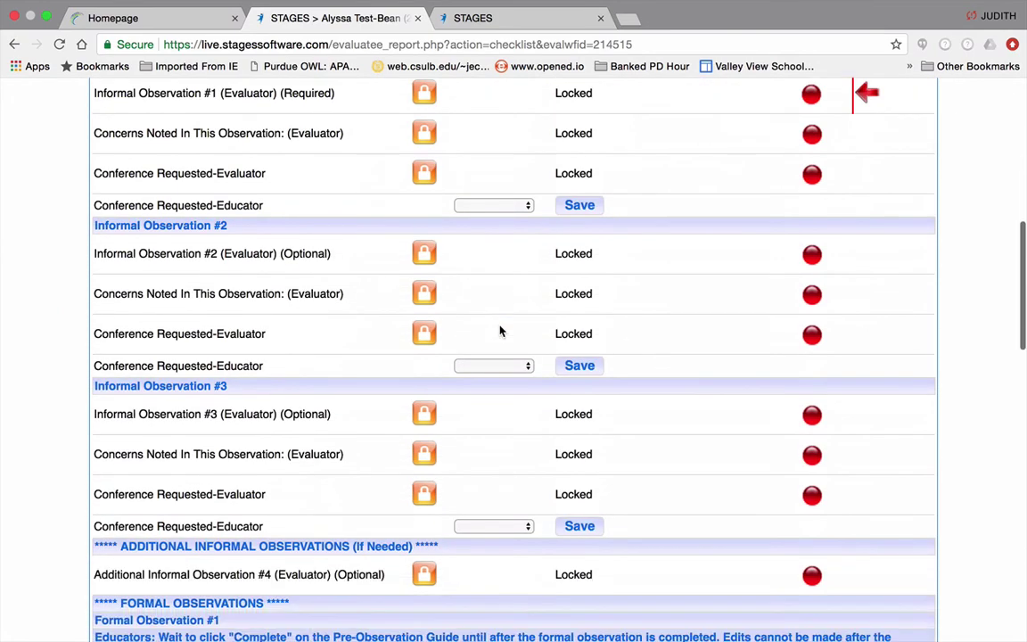
scroll(500, 331, down, 6)
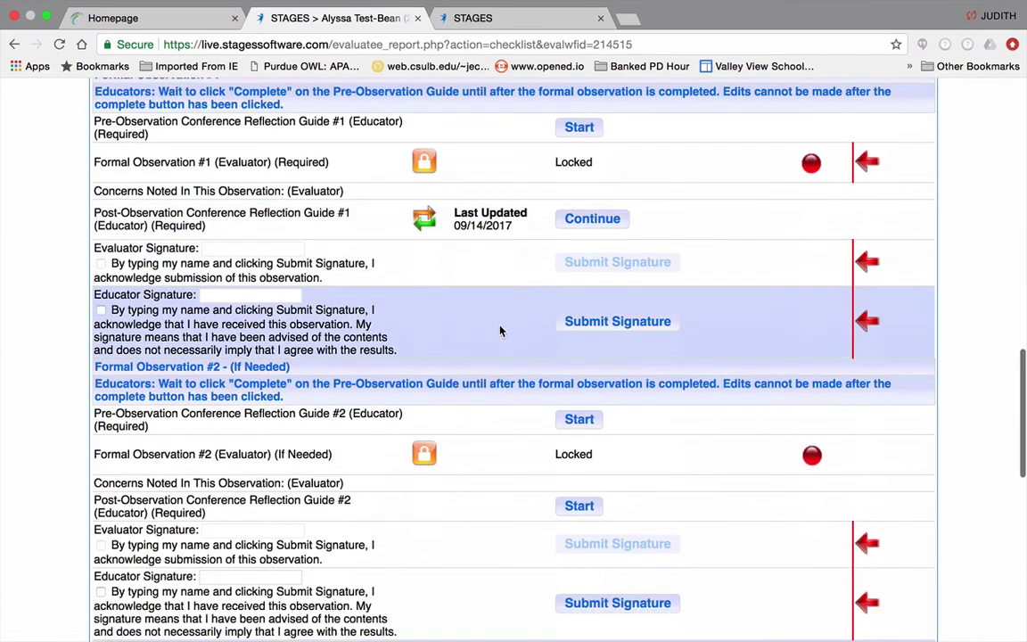
scroll(500, 331, down, 5)
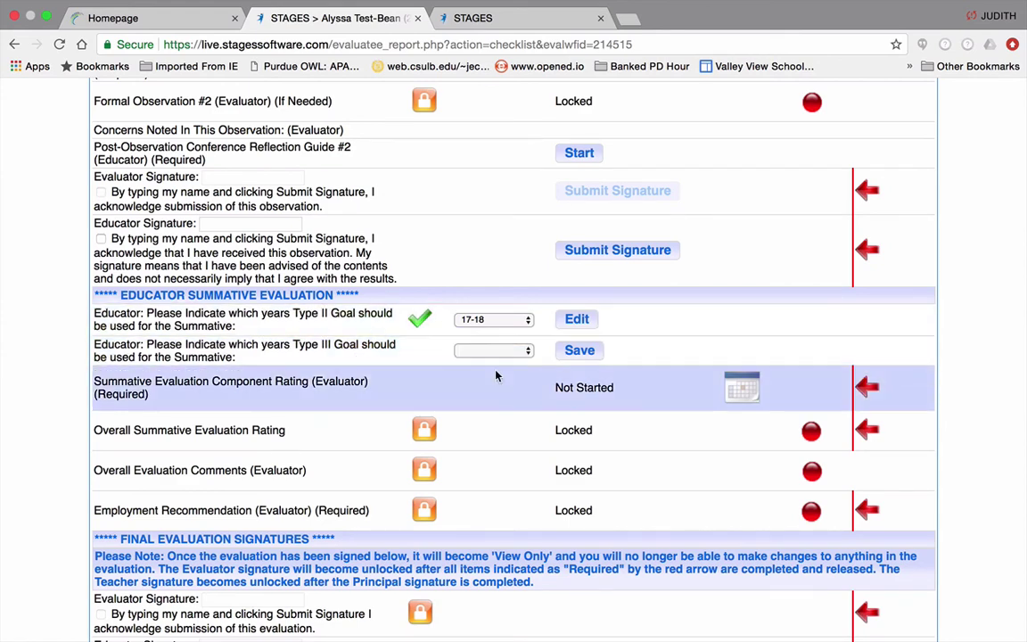
click(529, 351)
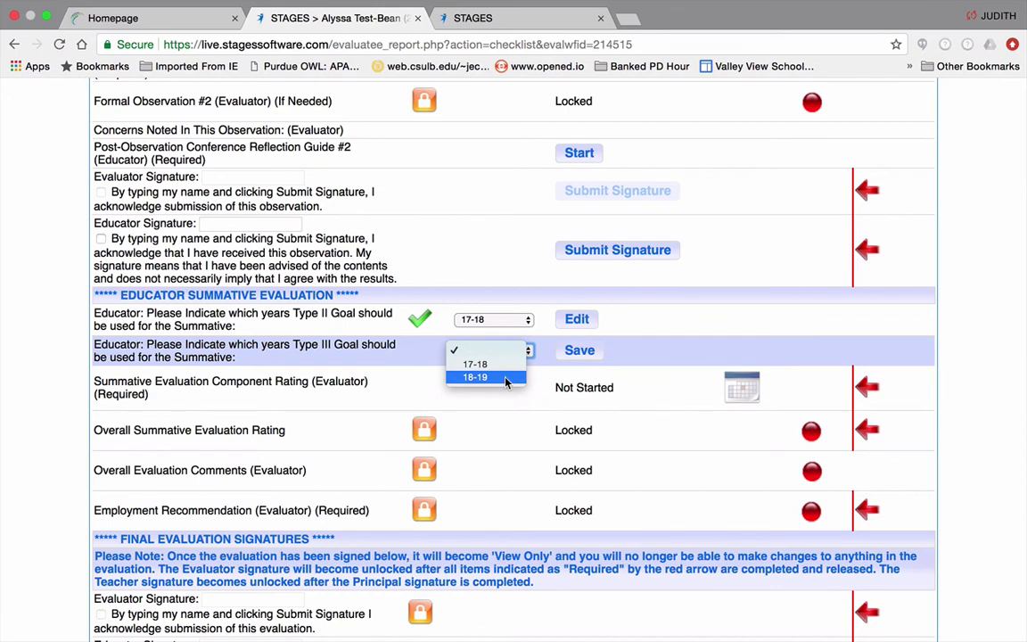
click(505, 378)
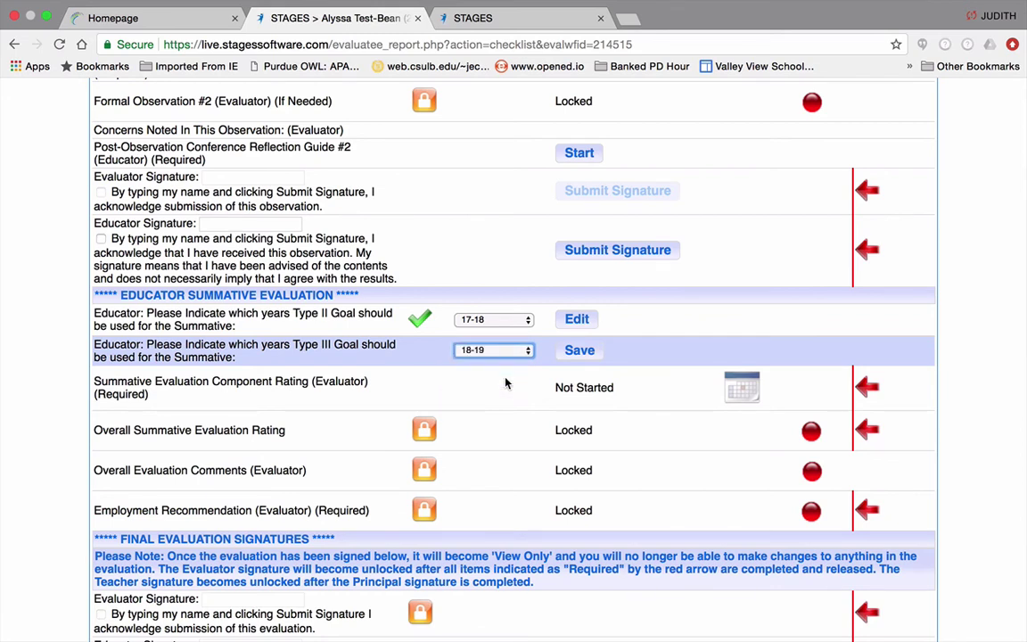
click(579, 357)
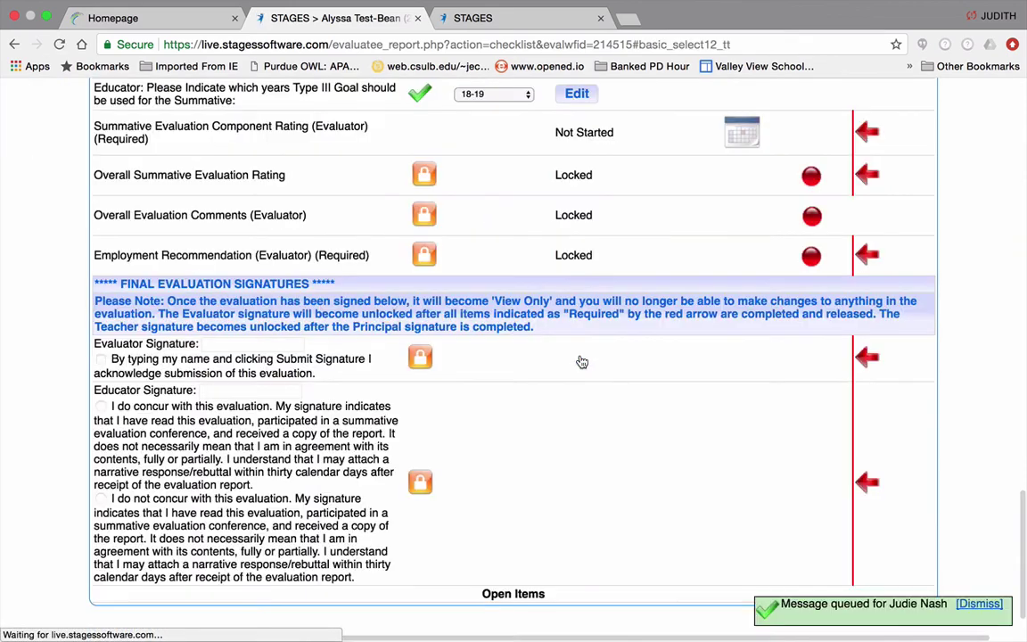
scroll(776, 355, up, 4)
scroll(811, 353, up, 2)
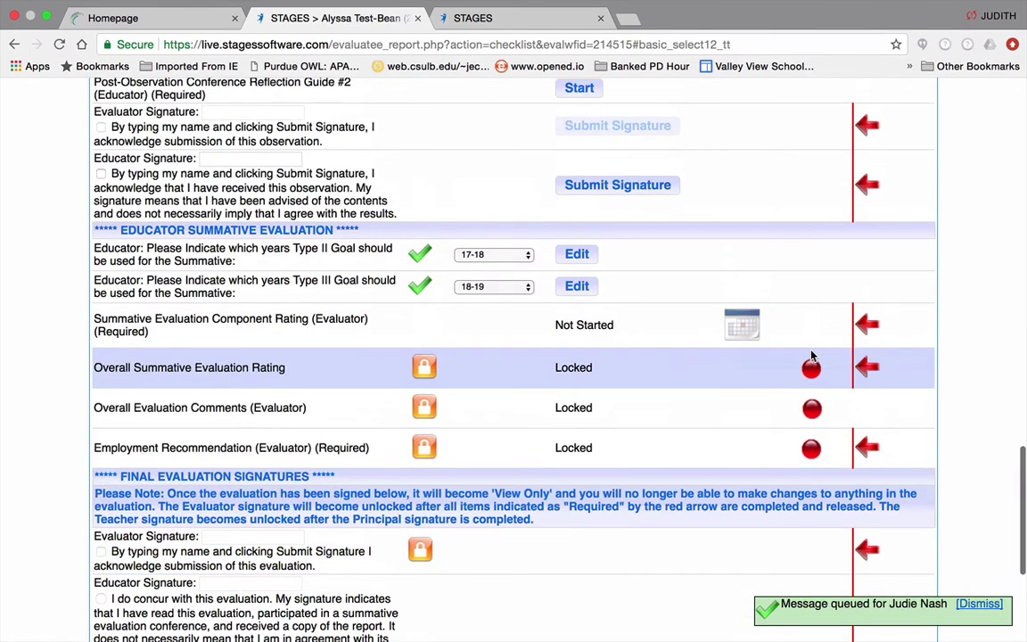